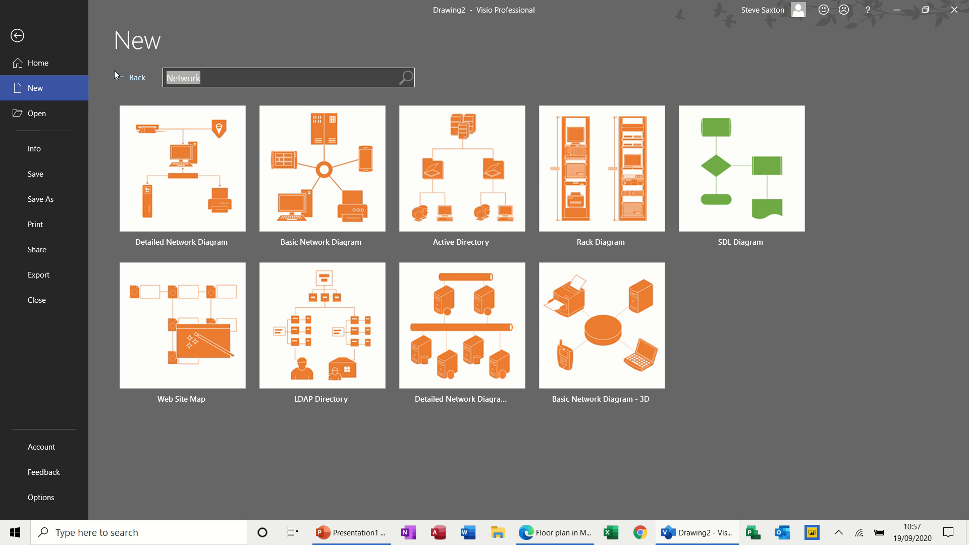
left_click(115, 75)
left_click(115, 74)
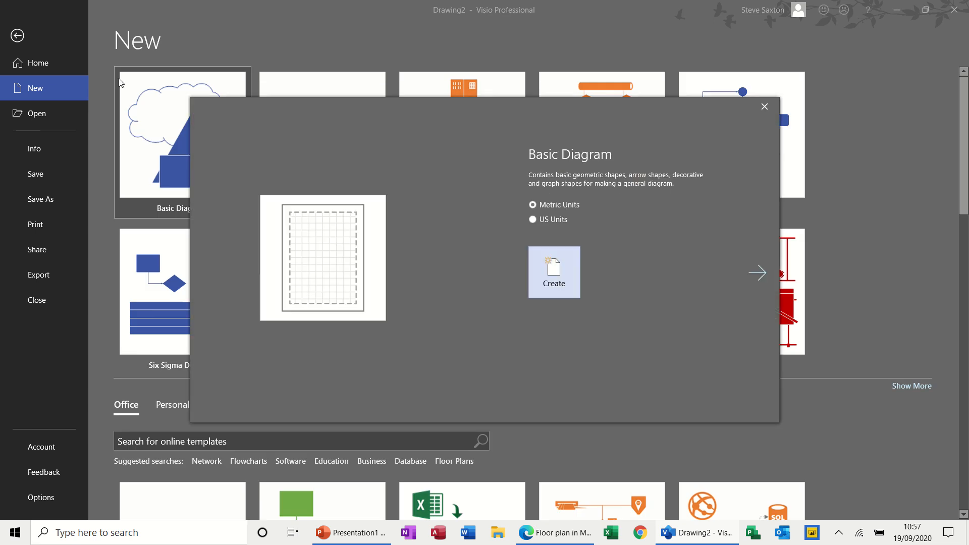
left_click(765, 107)
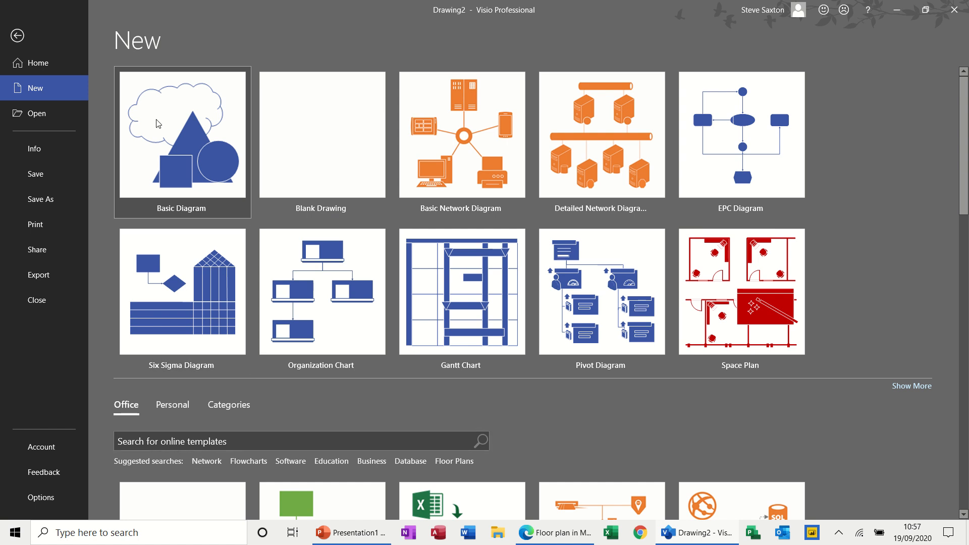
Create a metric drawing from the Basic Network Diagram template in the Network template category.
left_click(206, 461)
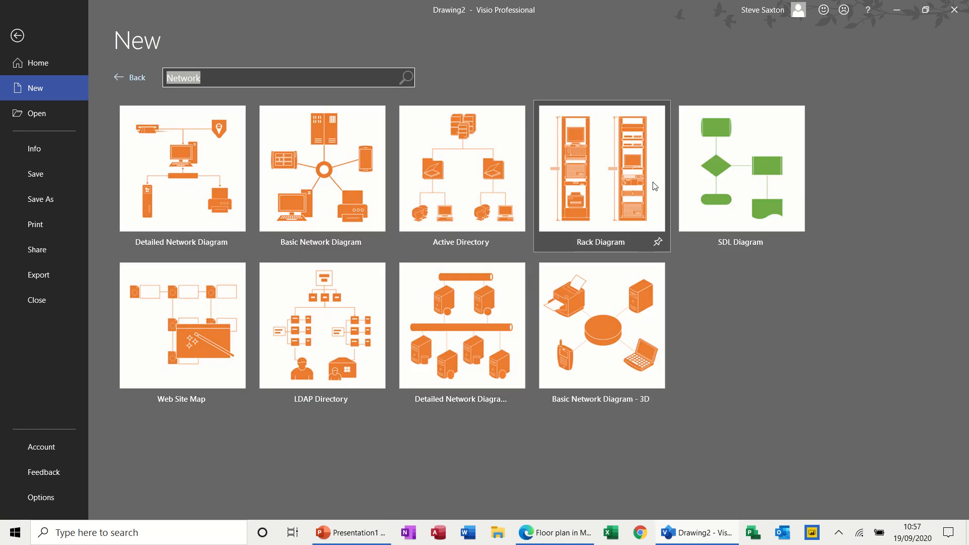
left_click(341, 176)
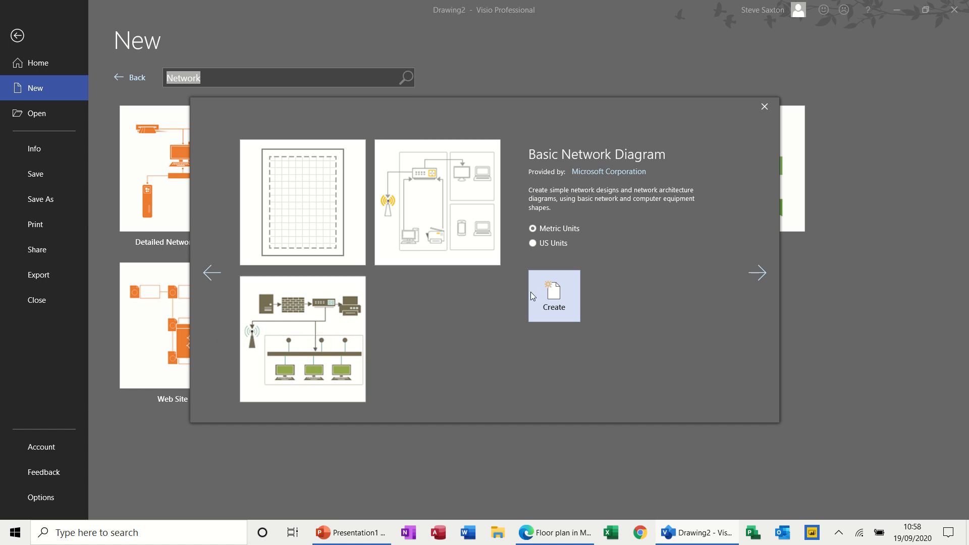
left_click(544, 296)
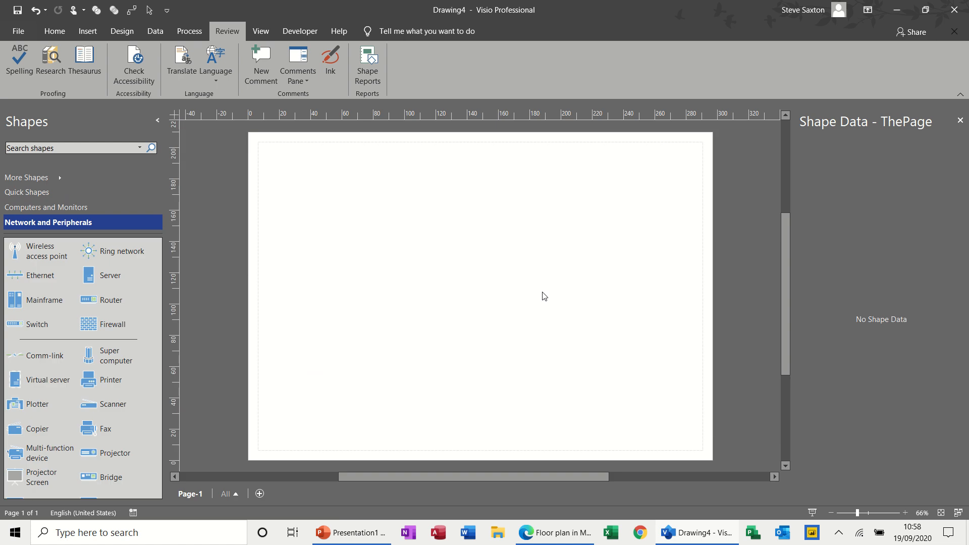
Review the shapes offered in the Quick Shapes, Computers and Monitors, and Network and Peripherals stencils.
left_click(71, 195)
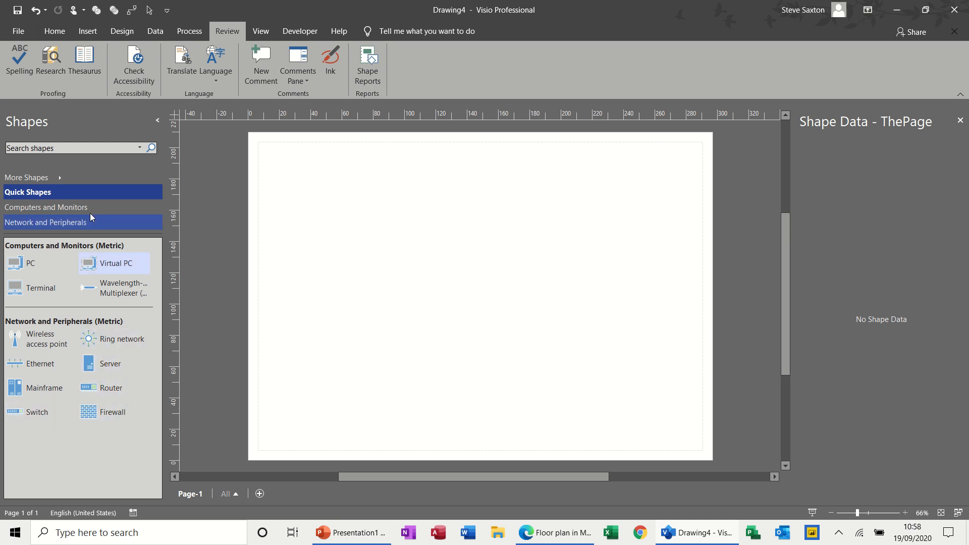
left_click(69, 208)
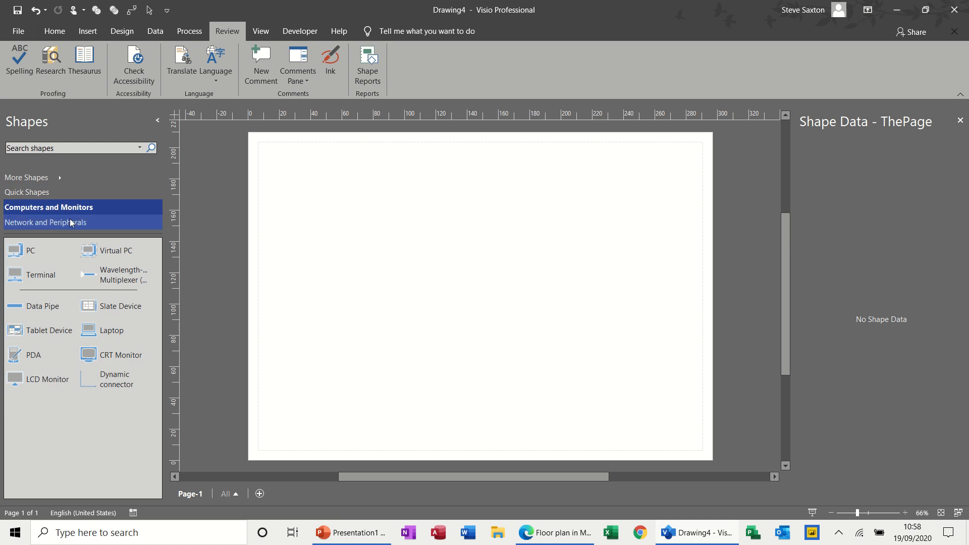
left_click(72, 223)
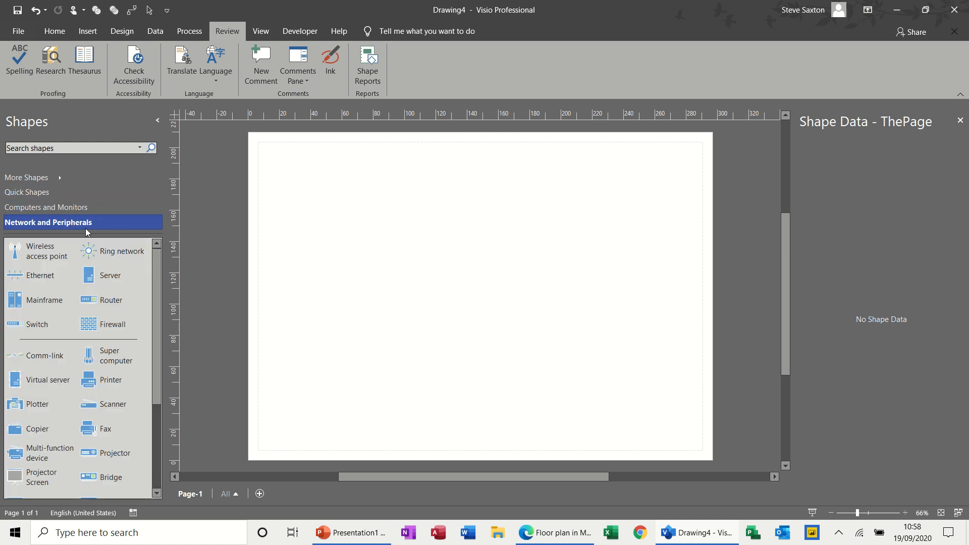
left_click_drag(157, 310, 159, 331)
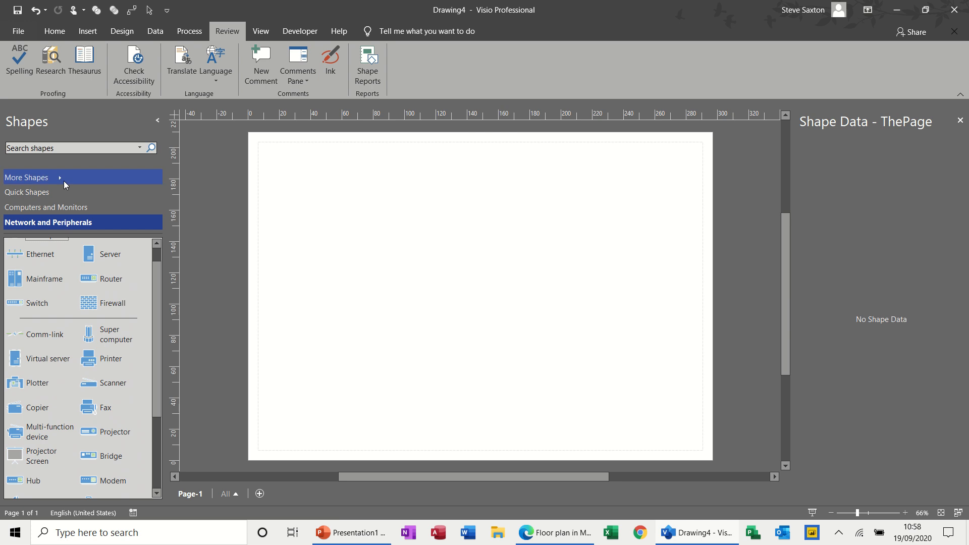
Place a wireless access point, firewall and server in a row near the page's upper edge, with an Ethernet segment about 160 mm wide below.
left_click(57, 192)
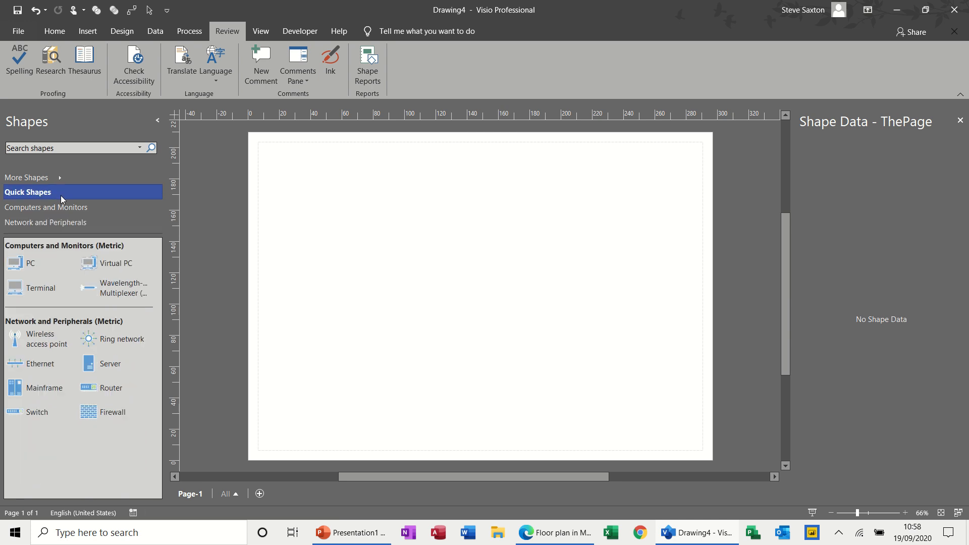
left_click_drag(23, 345, 298, 179)
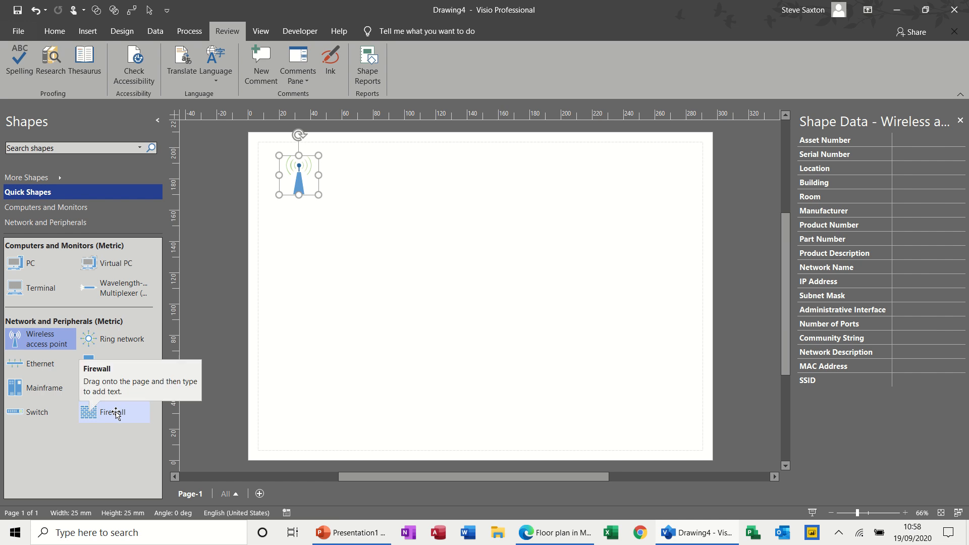
left_click(76, 443)
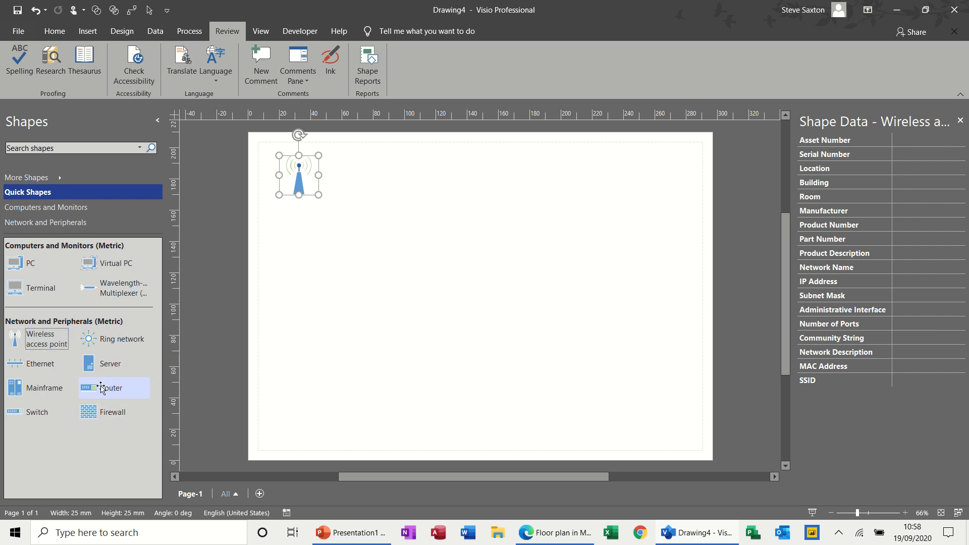
left_click_drag(103, 410, 385, 182)
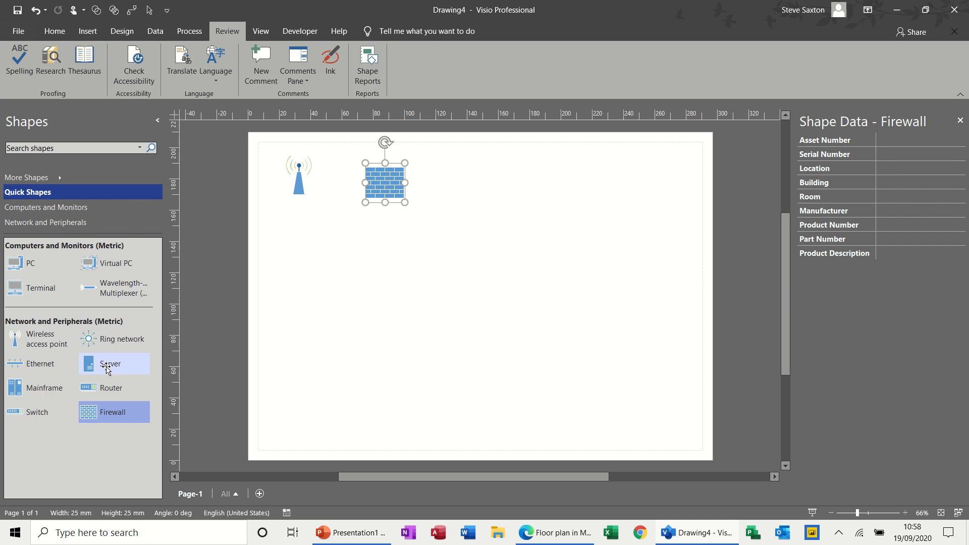
left_click_drag(107, 368, 464, 192)
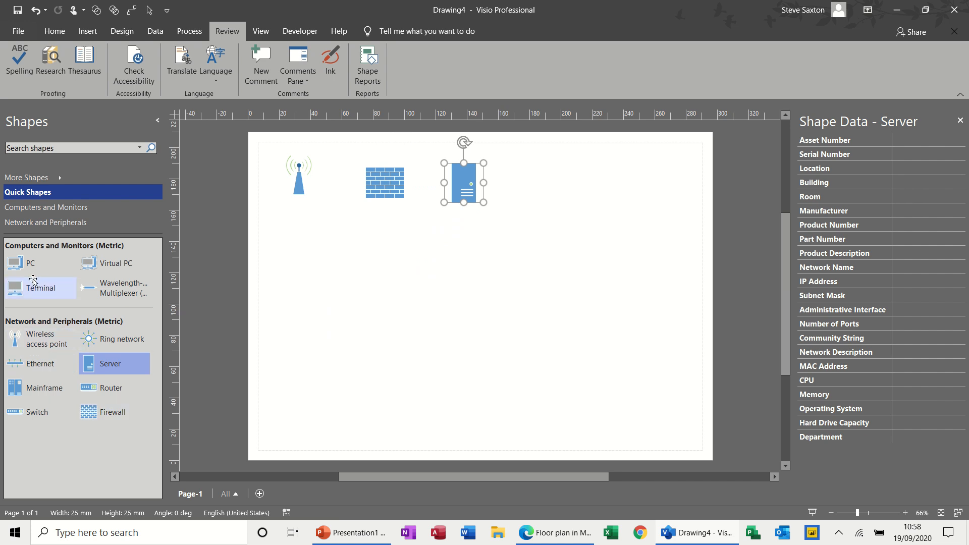
left_click_drag(38, 362, 605, 297)
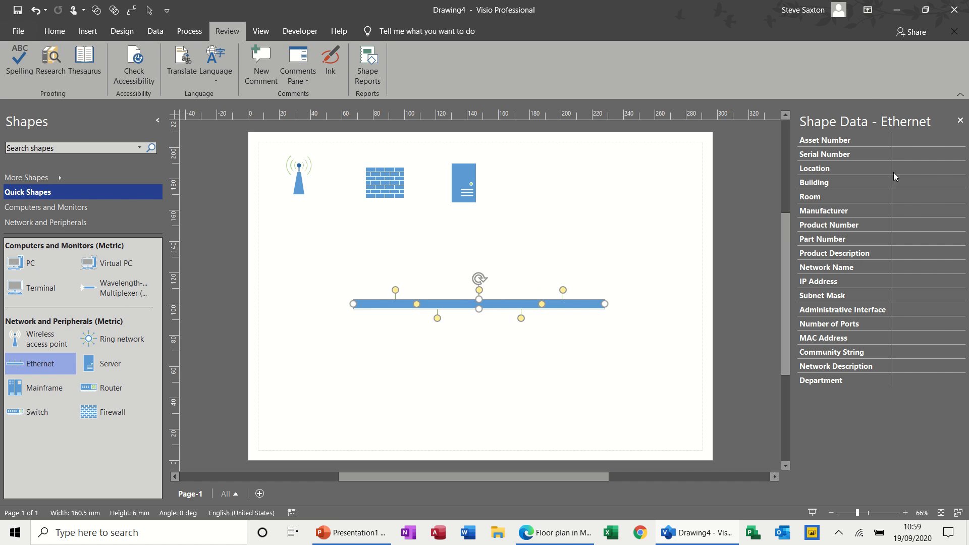
Examine the shape data fields of the server, firewall and wireless access point.
left_click(462, 183)
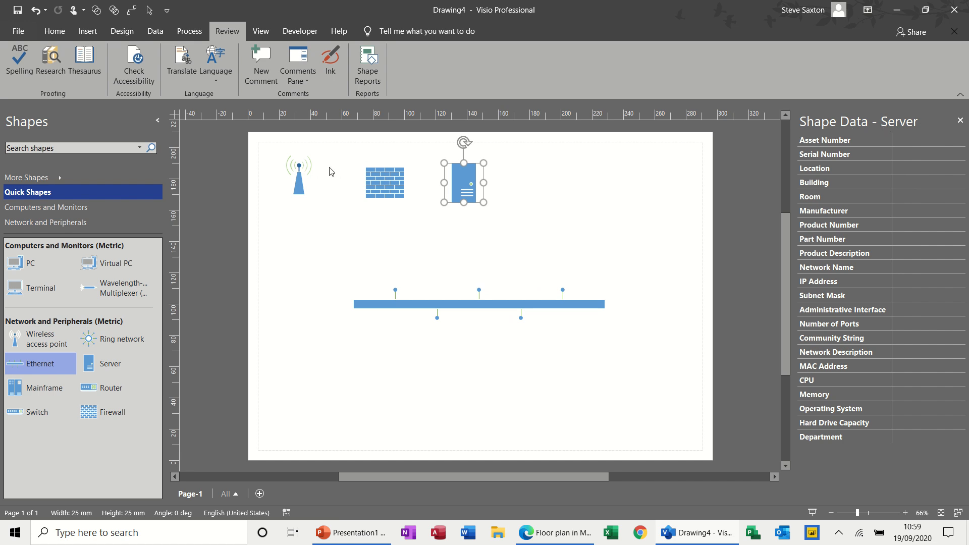
left_click(383, 185)
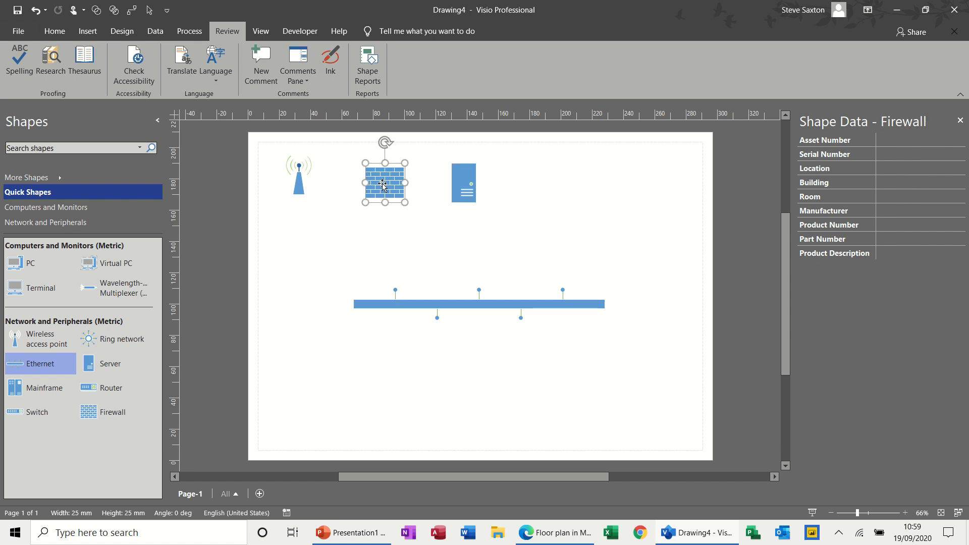
left_click(297, 191)
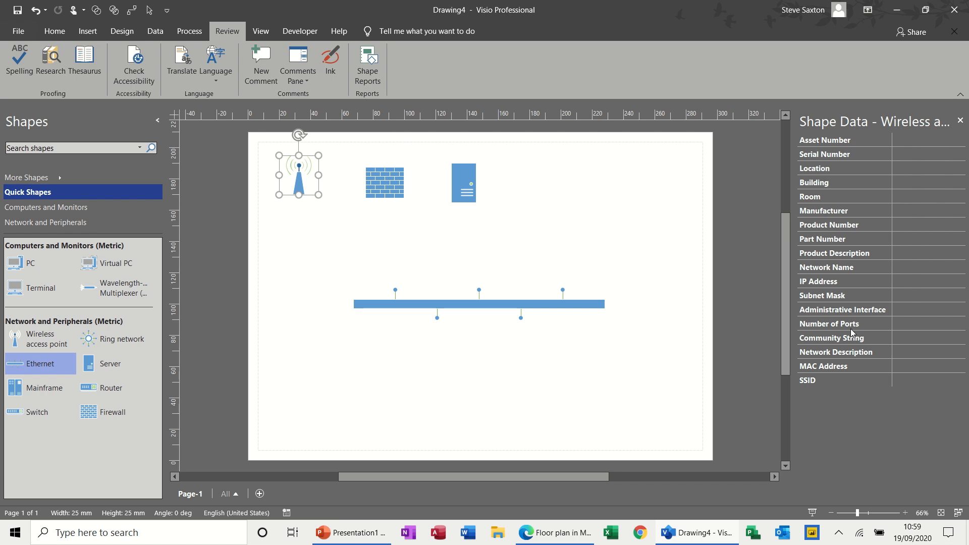
left_click(387, 178)
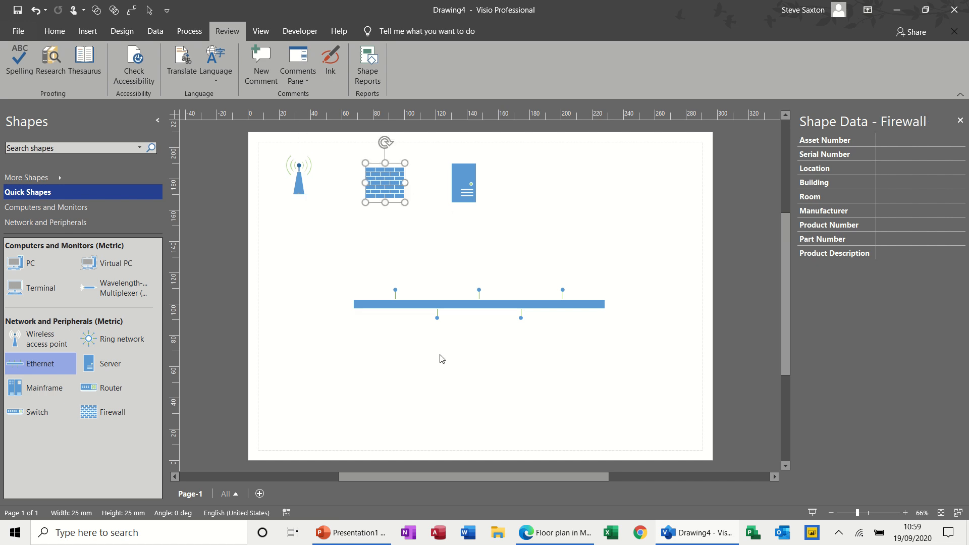
Move the Ethernet segment slightly up and toward the page's left side, and place three PCs in a row beneath it.
left_click_drag(447, 303, 426, 279)
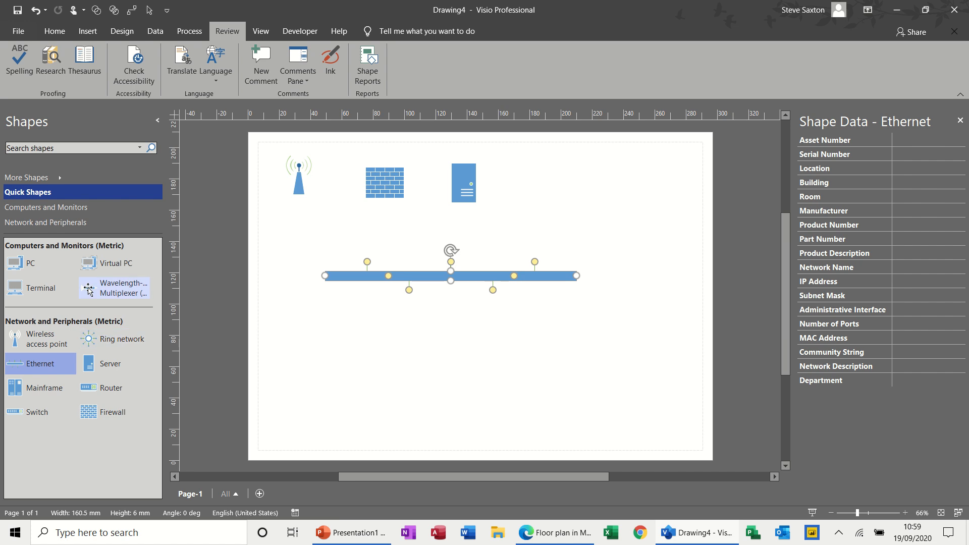
left_click_drag(21, 267, 345, 347)
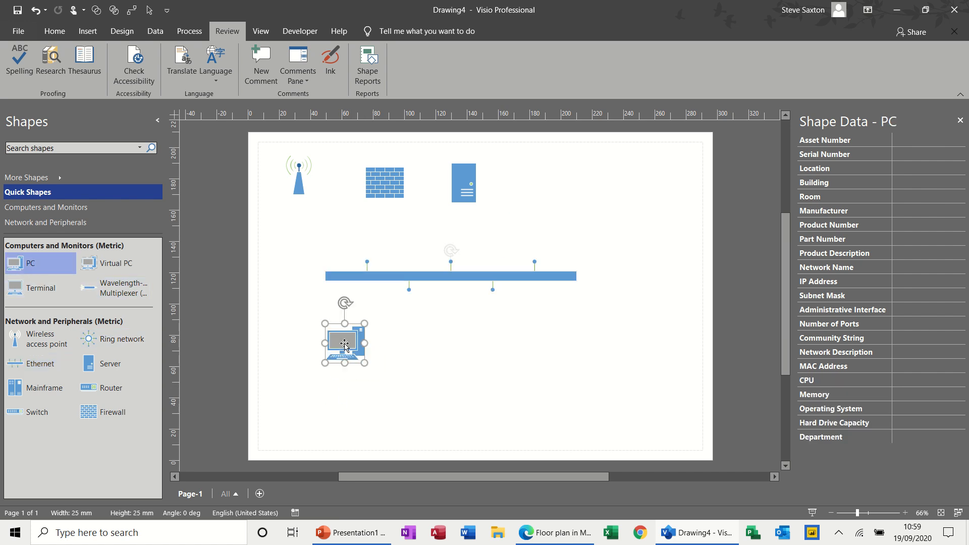
left_click_drag(9, 263, 451, 345)
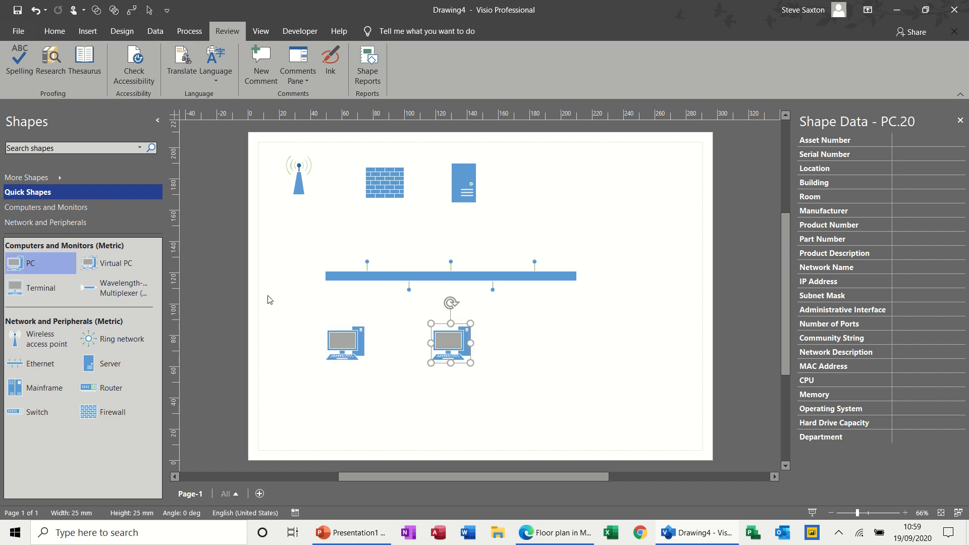
left_click_drag(53, 265, 552, 342)
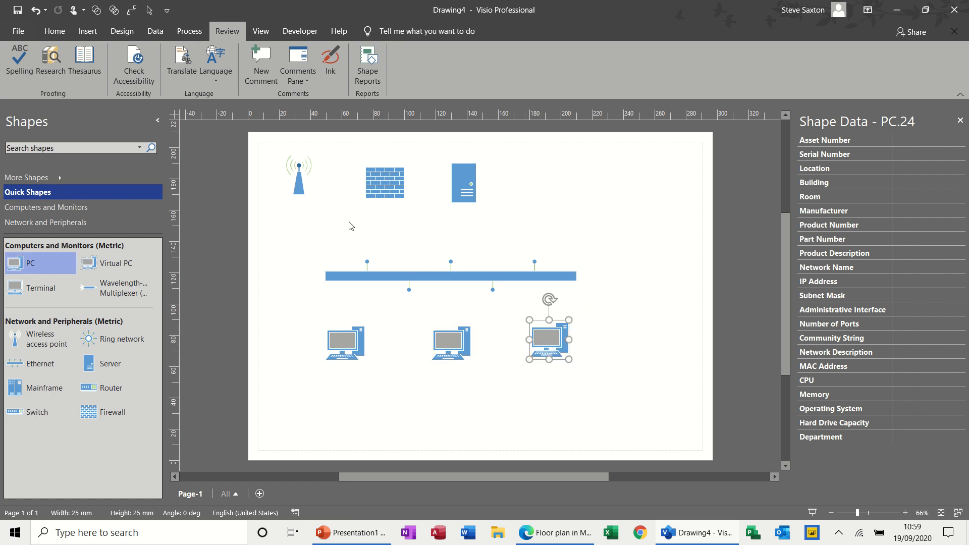
Draw a connector from the wireless access point to the firewall, and move the firewall closer to the access point.
left_click(55, 32)
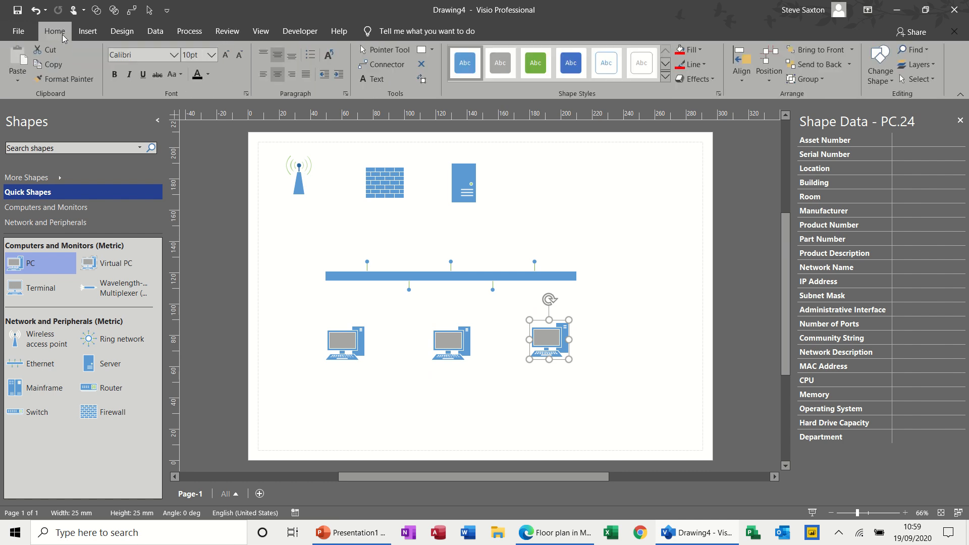
left_click(359, 64)
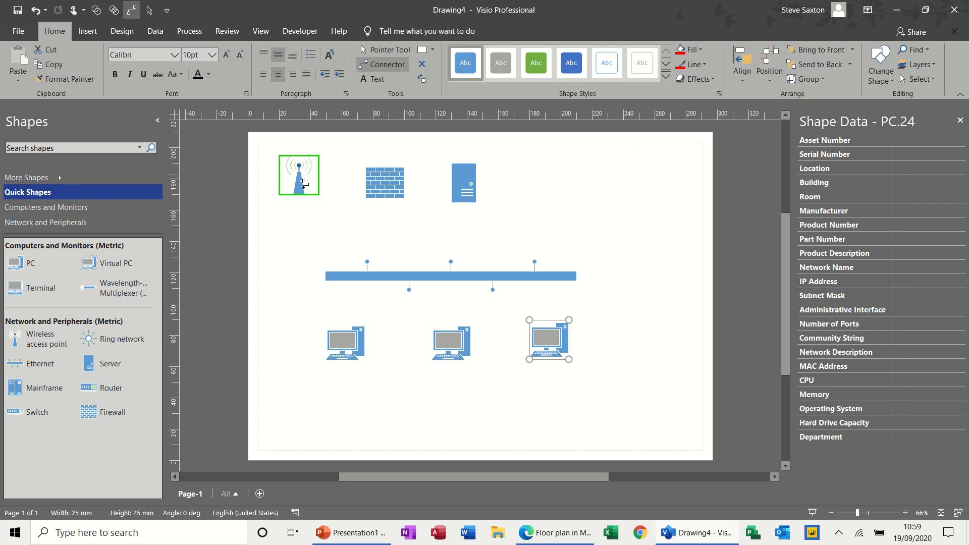
left_click_drag(302, 182, 386, 187)
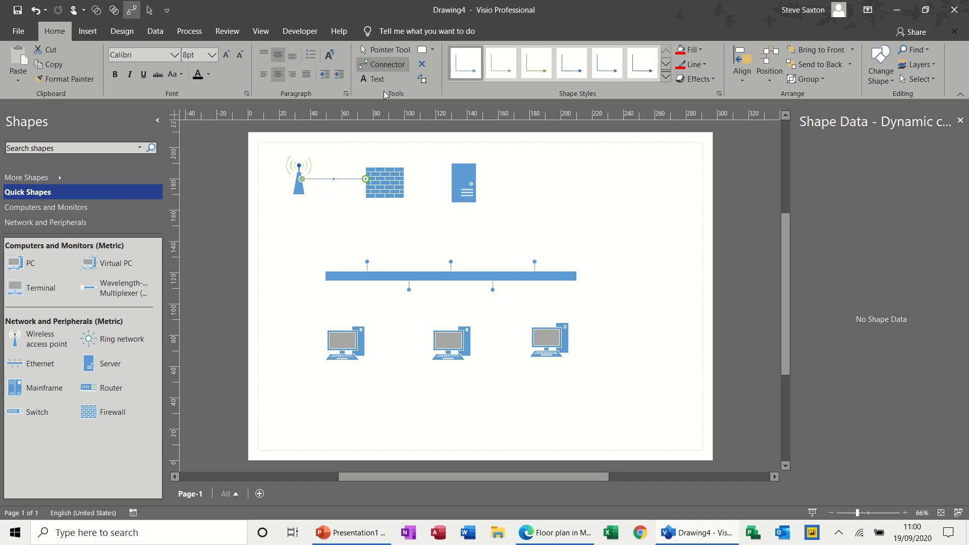
left_click(390, 49)
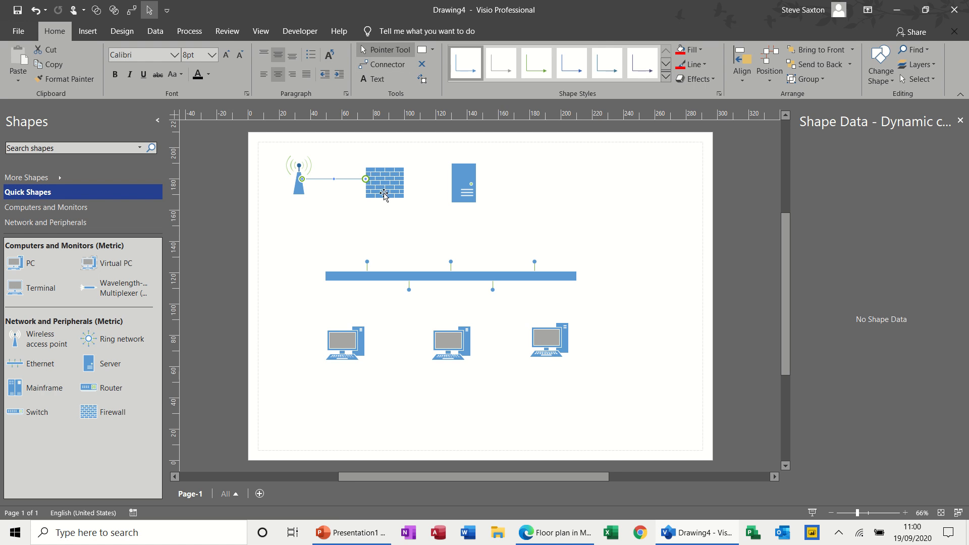
left_click_drag(381, 199, 374, 181)
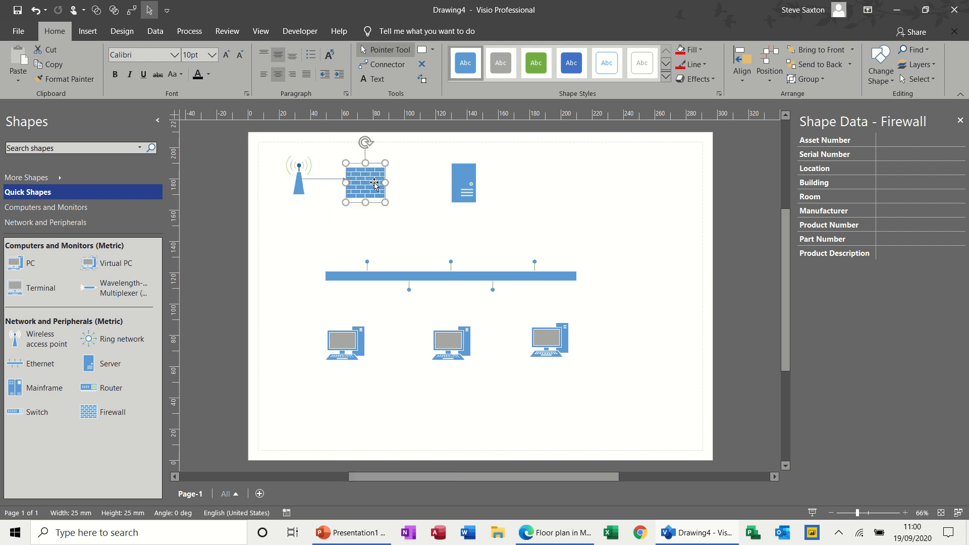
Draw a connector from the firewall to the server, and add a router beside the server that is linked to it.
left_click(383, 63)
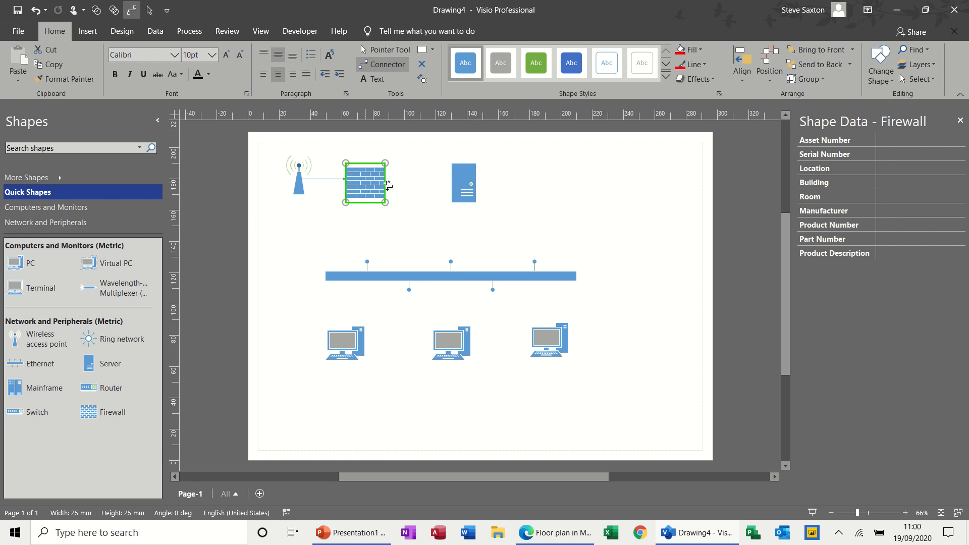
left_click_drag(379, 187, 469, 180)
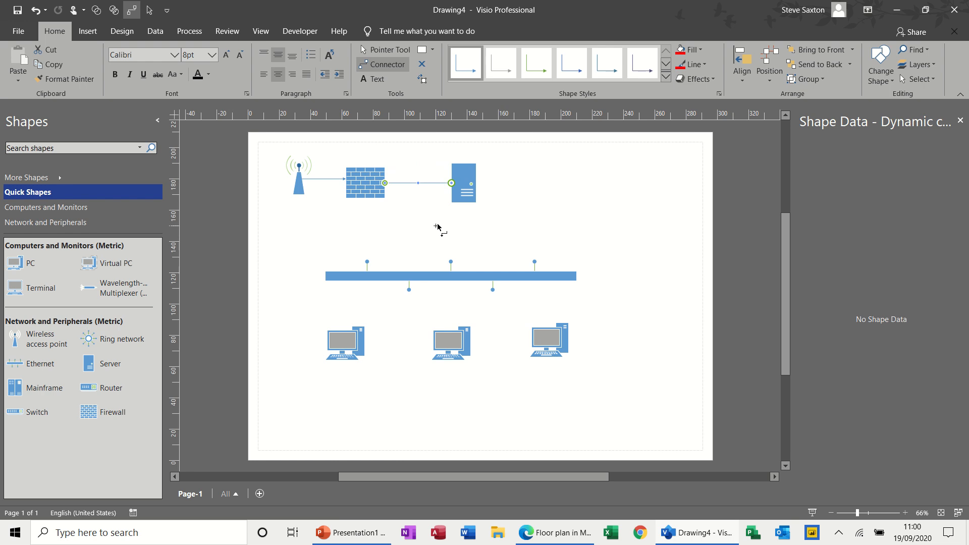
left_click(461, 193)
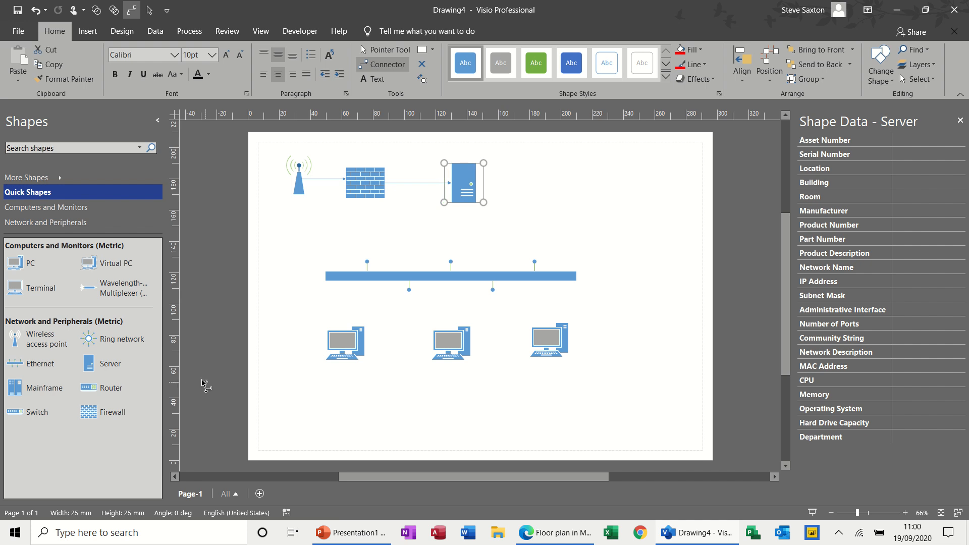
left_click_drag(93, 389, 558, 189)
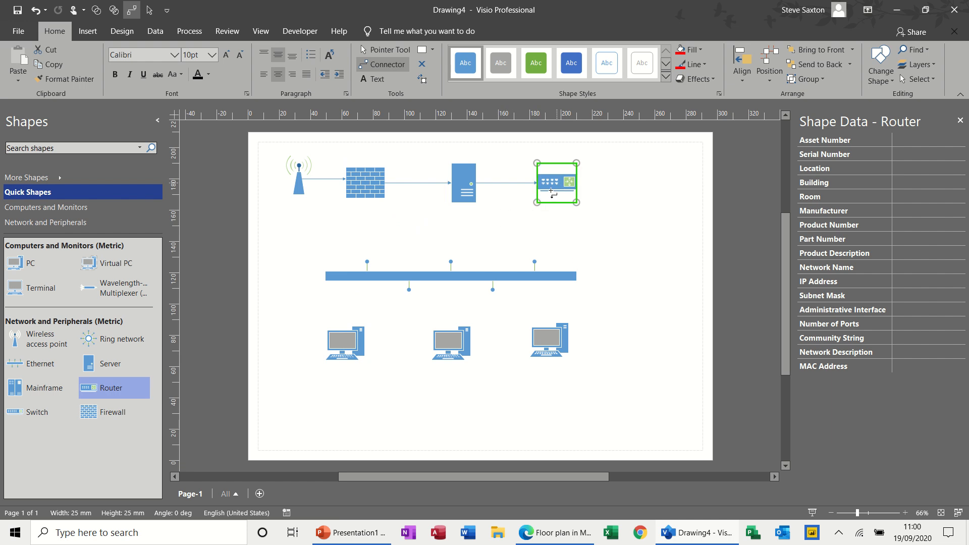
Draw a connector from the underside of the router to the first upper node of the Ethernet segment.
left_click_drag(366, 262, 369, 262)
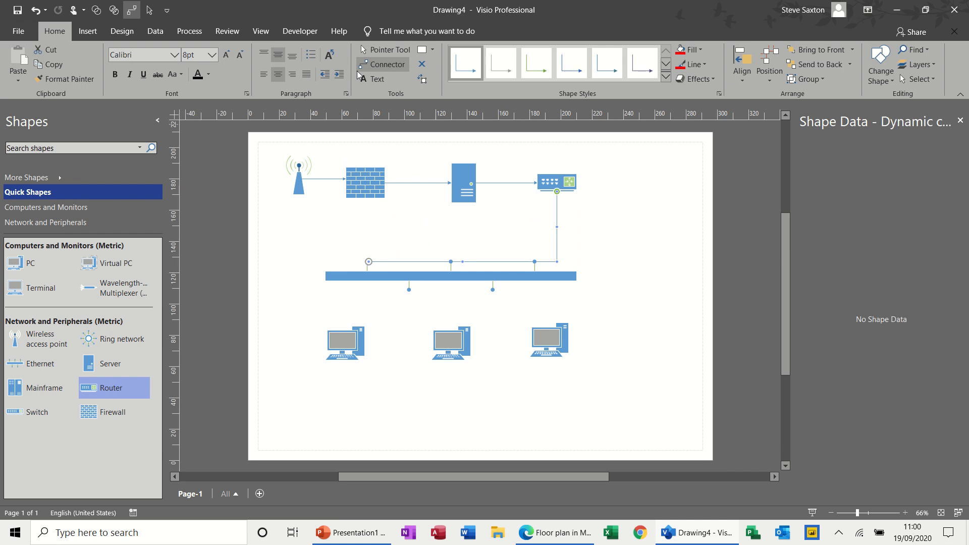
key("ctrl+1")
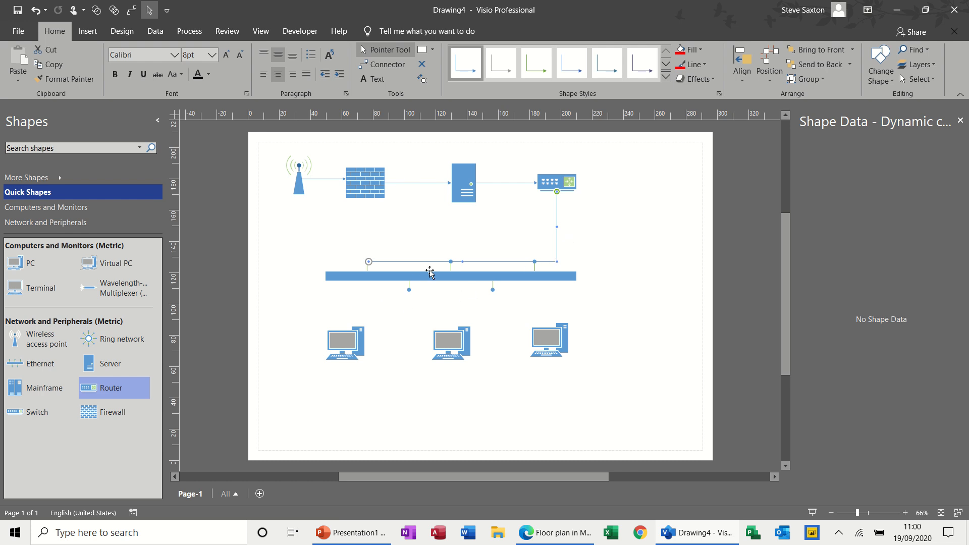
Draw connectors from the Ethernet segment down to each of the three PCs, and align the third PC with the other two.
left_click(380, 64)
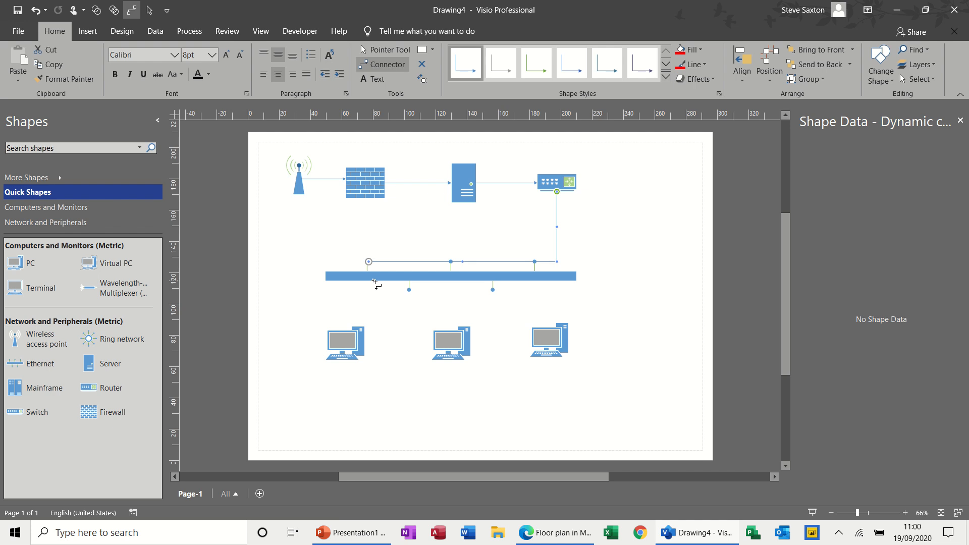
left_click_drag(375, 282, 344, 337)
left_click_drag(453, 285, 451, 331)
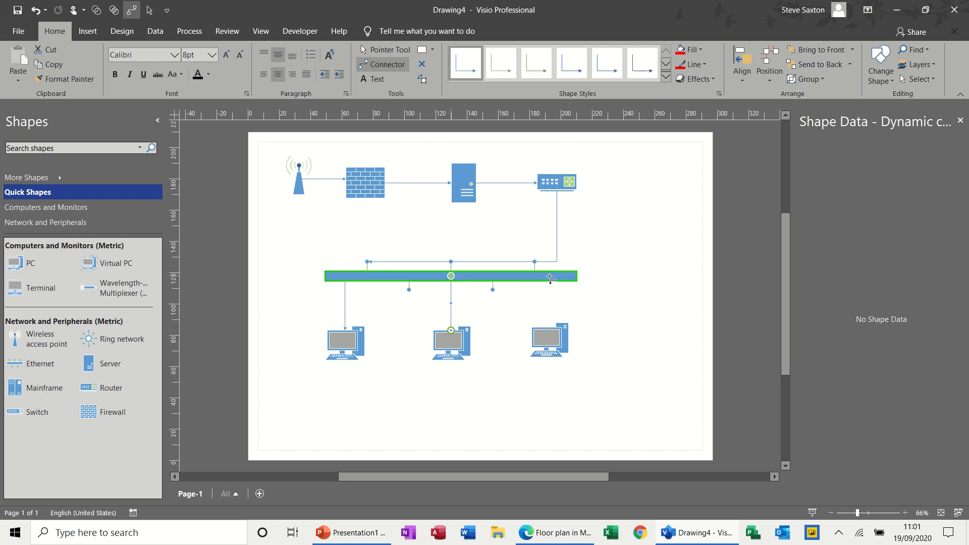
left_click_drag(550, 276, 550, 334)
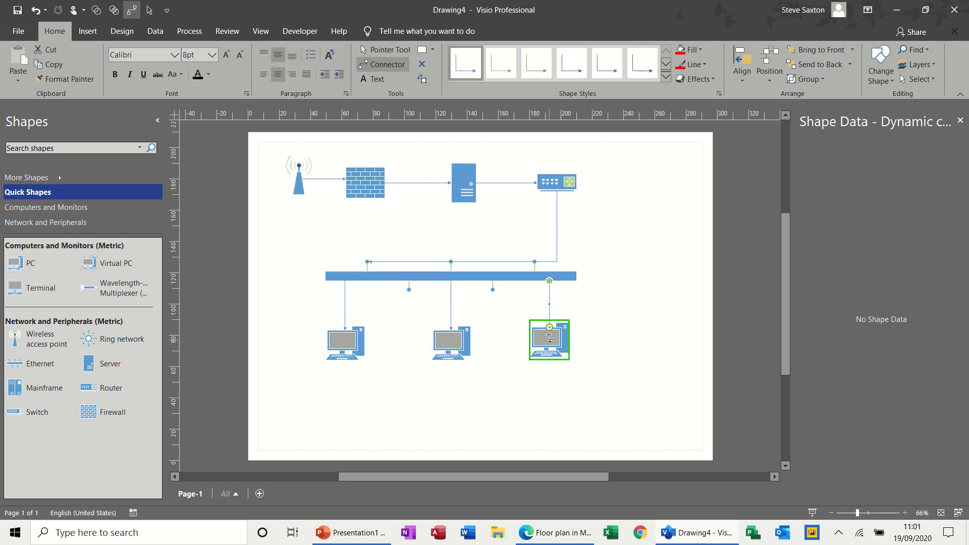
left_click(374, 51)
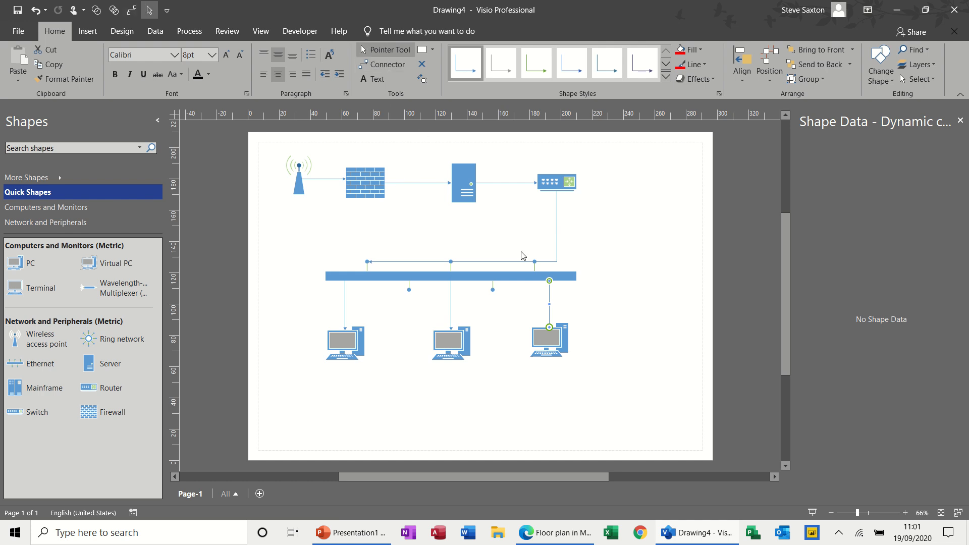
mouse_move(560, 352)
left_mouse_down()
mouse_move(622, 365)
mouse_move(556, 345)
left_mouse_up()
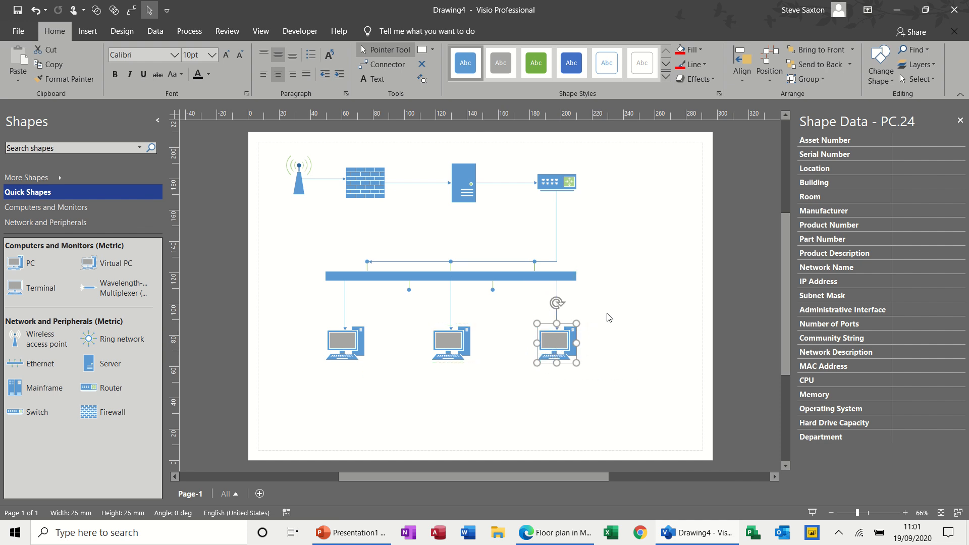
Add a printer from the Network and Peripherals shapes beside the router, and draw a connector from the router to it.
left_click(96, 211)
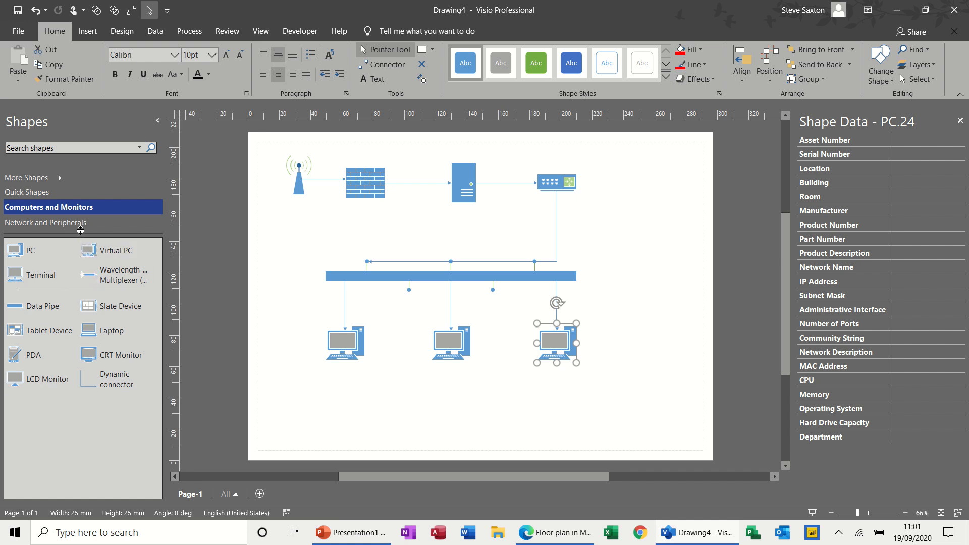
left_click(78, 223)
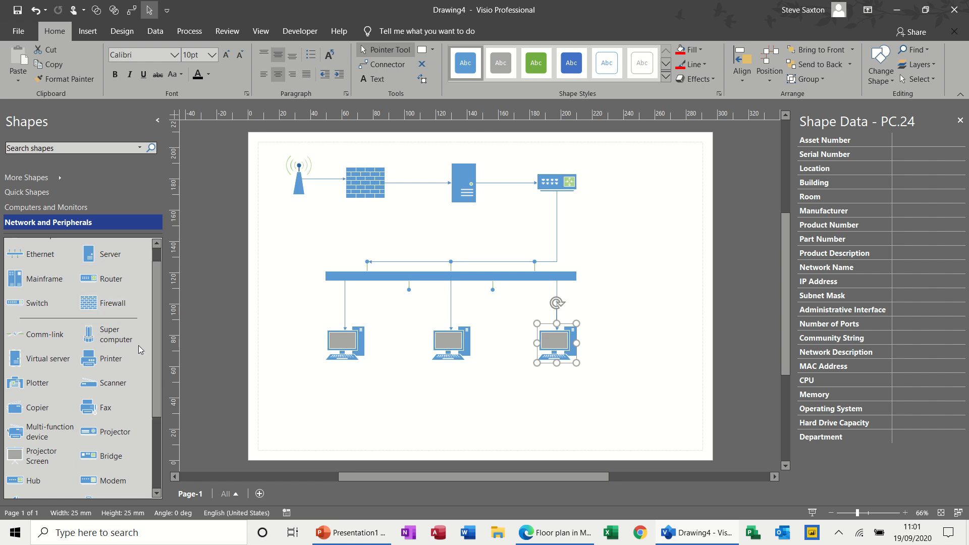
left_click_drag(98, 363, 640, 186)
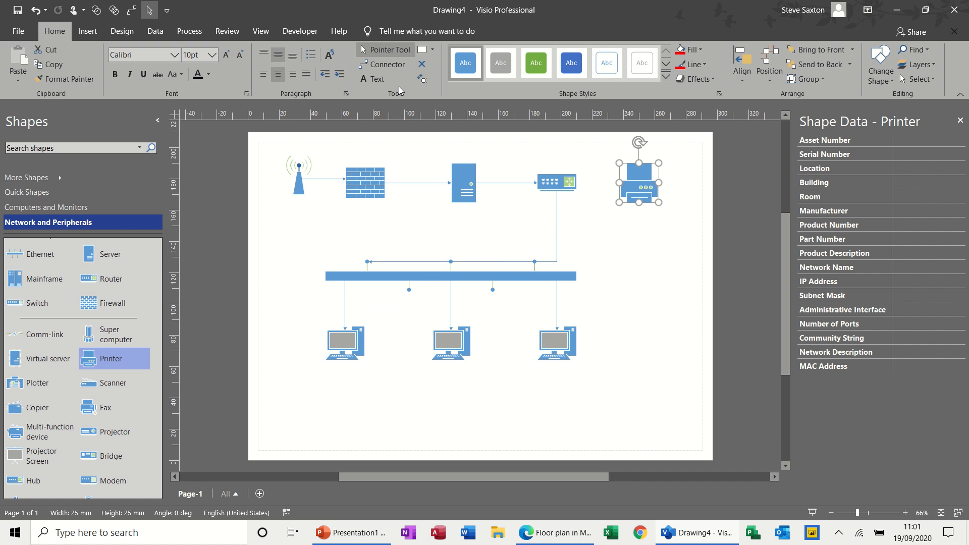
left_click(383, 65)
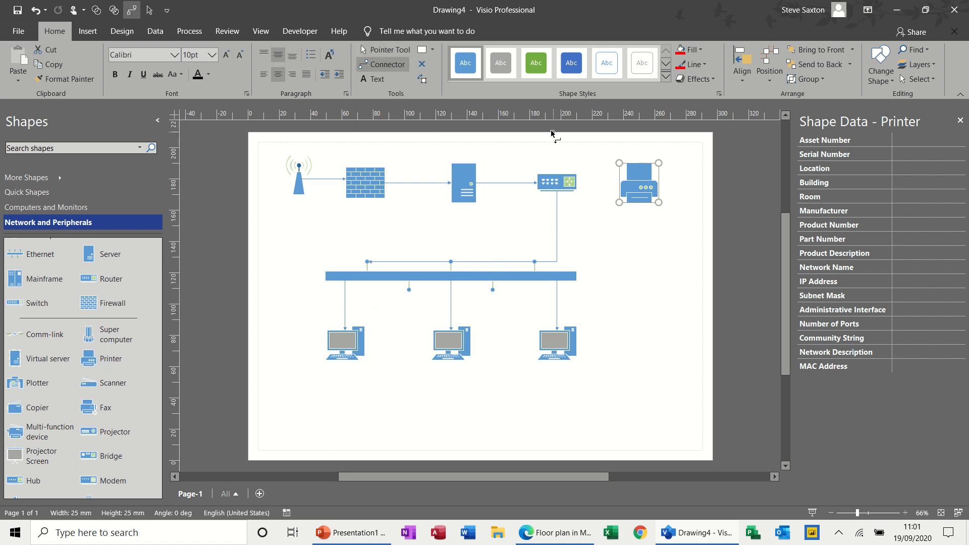
left_click_drag(571, 186, 637, 185)
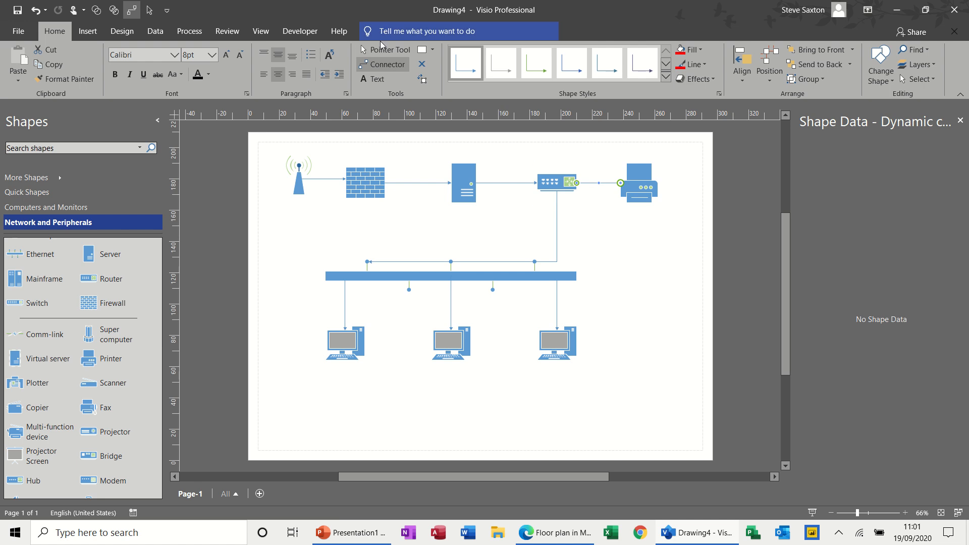
left_click(385, 50)
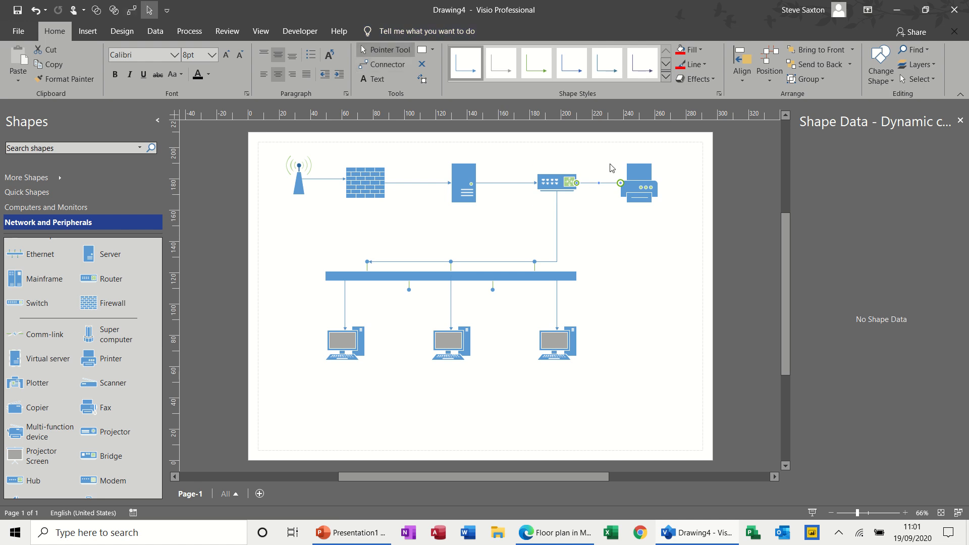
left_click(641, 191)
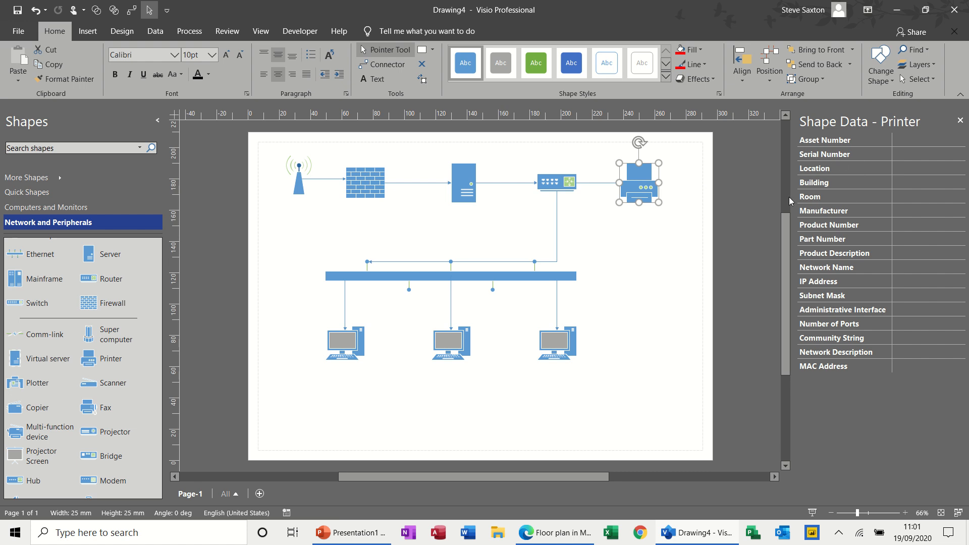
In the third PC's shape data, set the asset number to 123, serial number to 222 and location to HR.
left_click(559, 342)
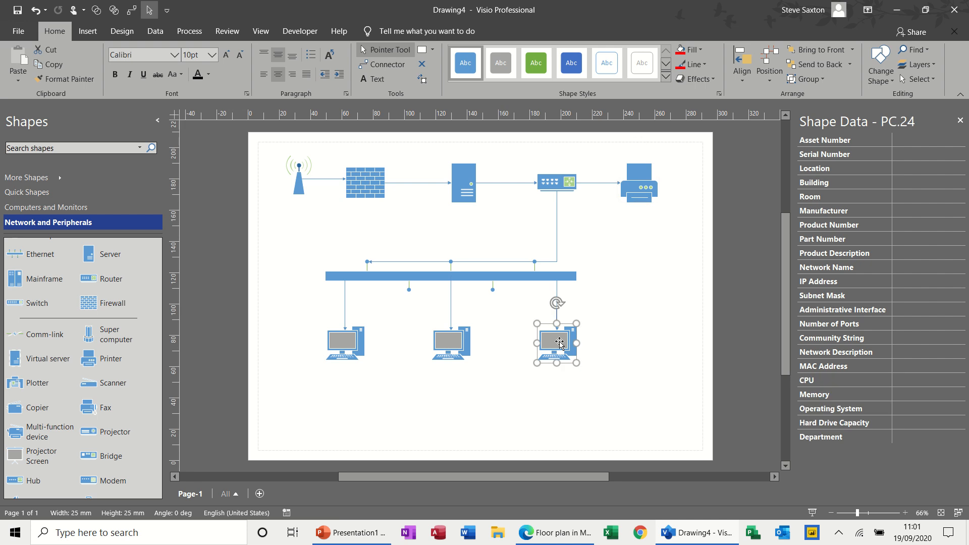
left_click(901, 140)
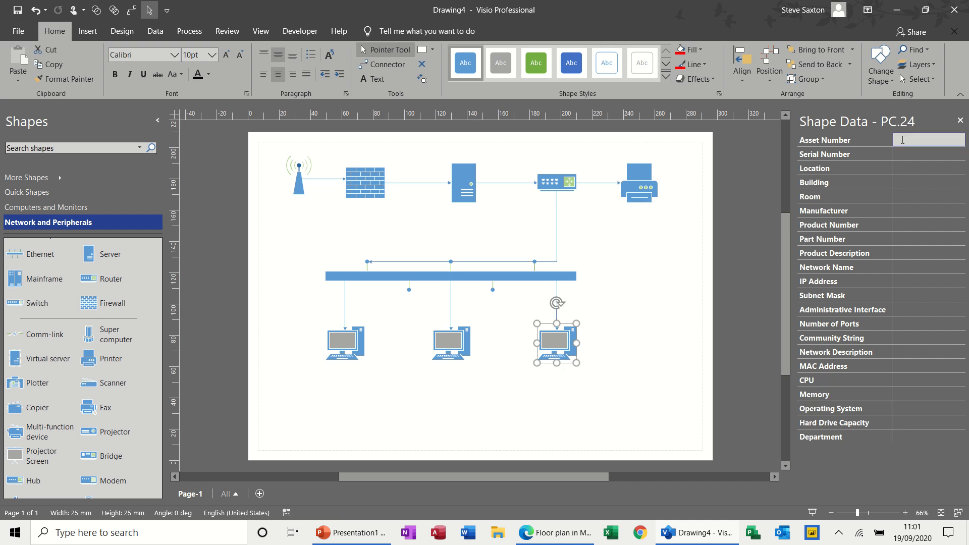
type("123")
left_click(902, 151)
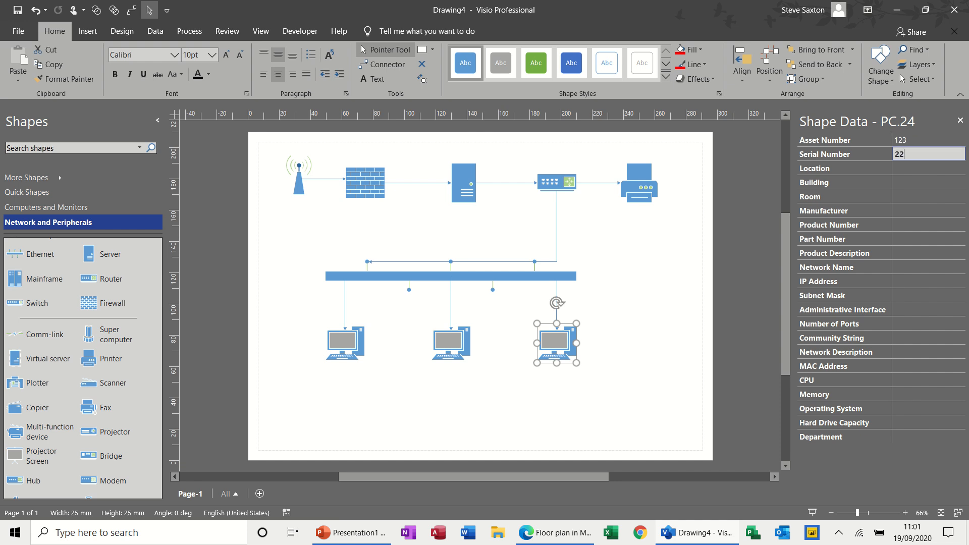
left_click(903, 167)
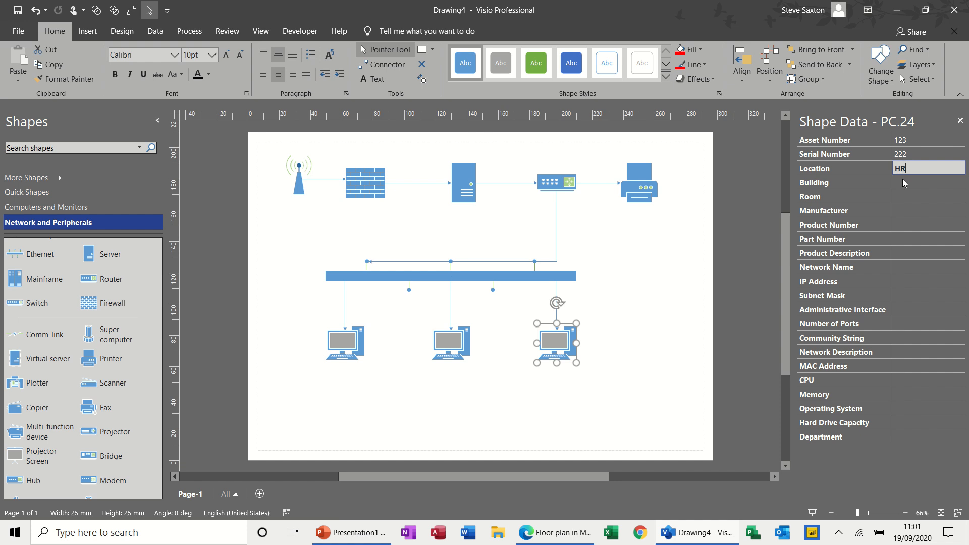
Set the third PC's building to HR Building, room to 10, manufacturer to Dell and product number to A123.
left_click(903, 183)
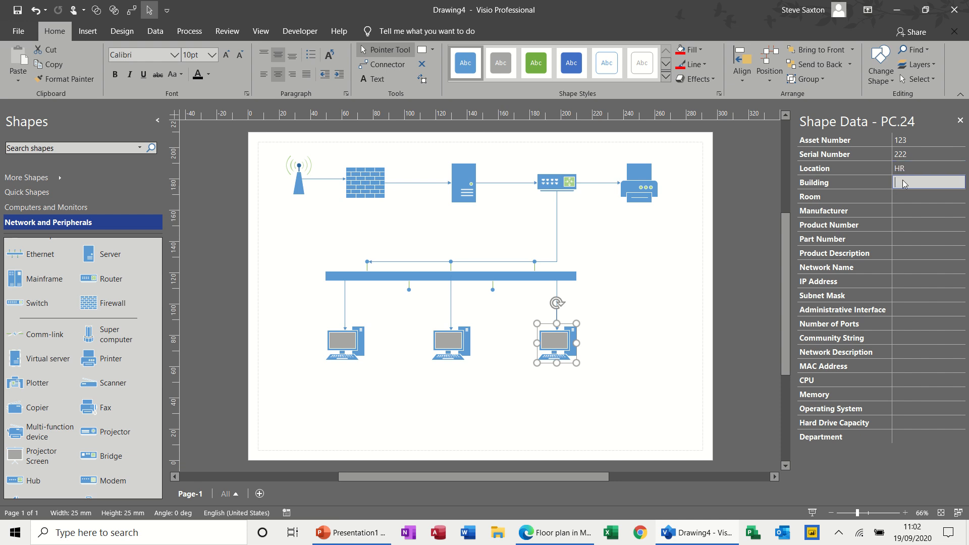
type("HR Building")
left_click(903, 194)
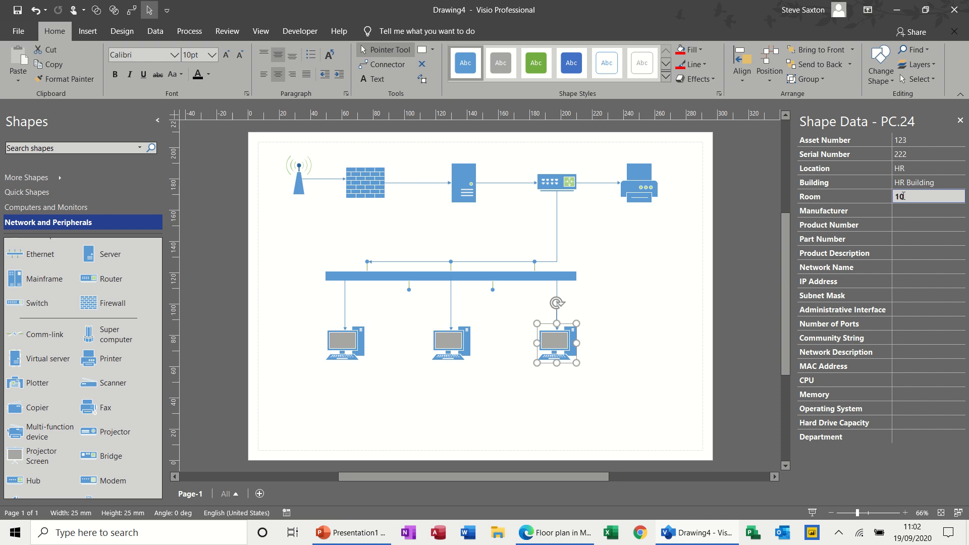
left_click(903, 210)
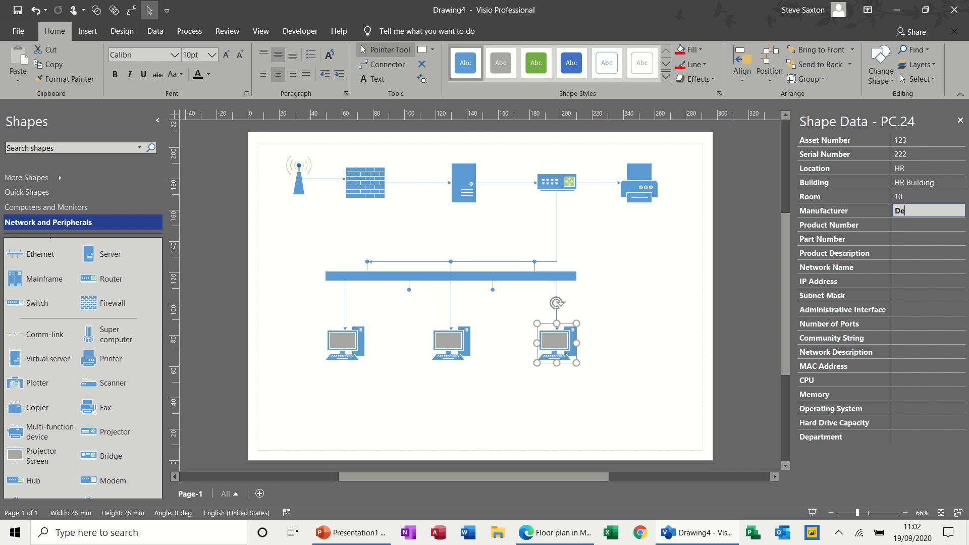
left_click(901, 224)
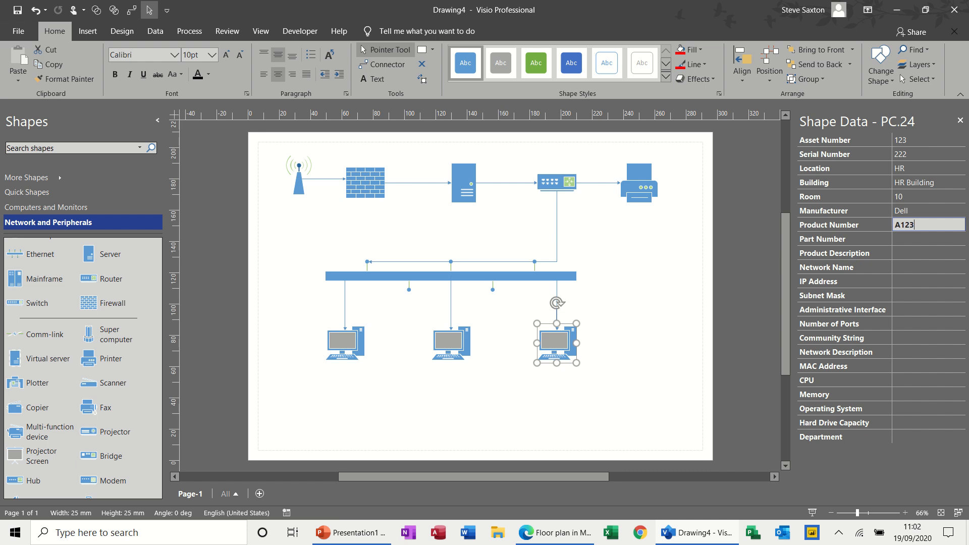
Set the third PC's network name to Asset 1, IP address to 198.191.1.0 and memory to 2TB.
left_click(896, 268)
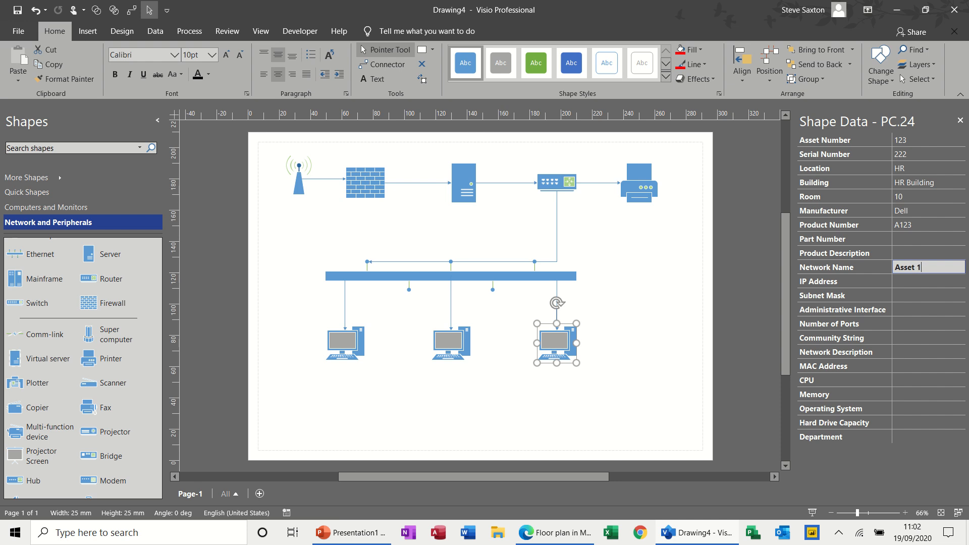
left_click(916, 279)
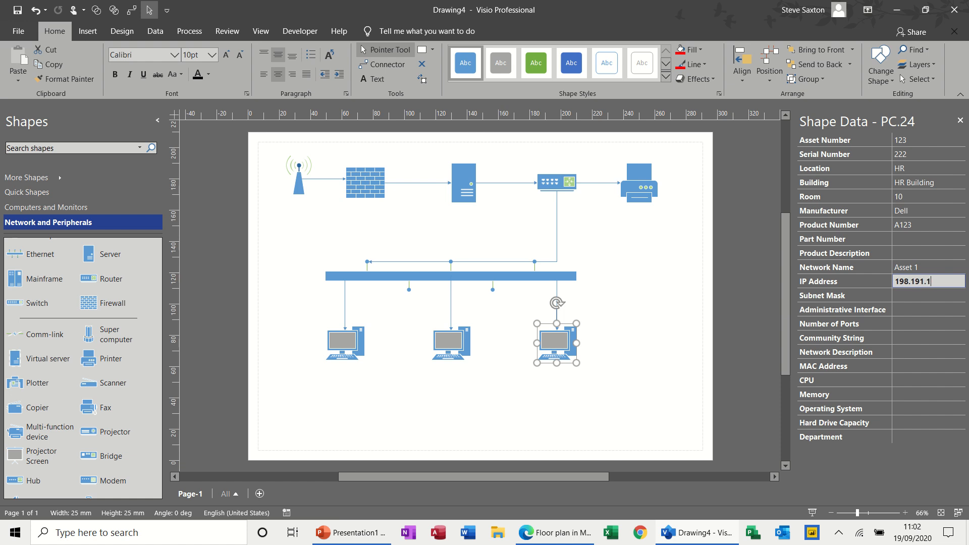
left_click(916, 298)
left_click(914, 309)
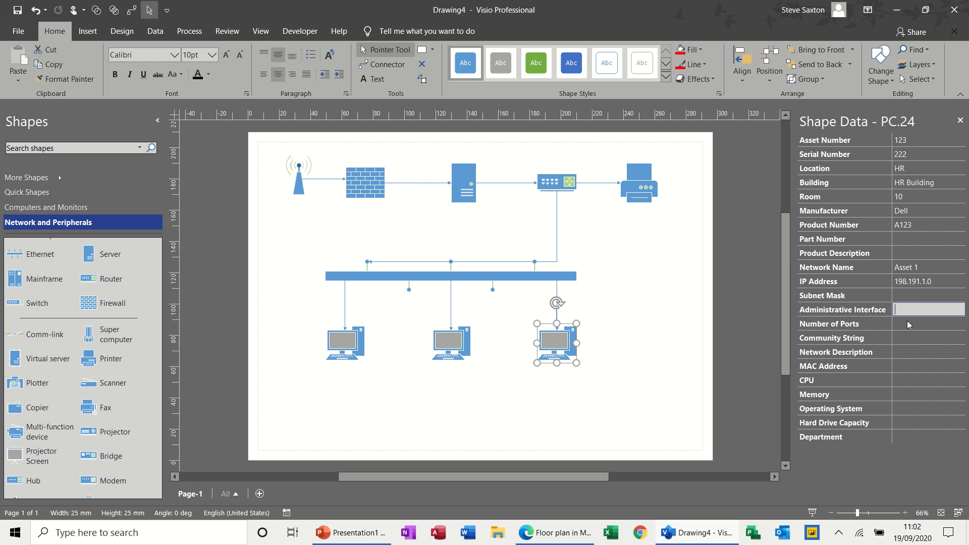
left_click(906, 325)
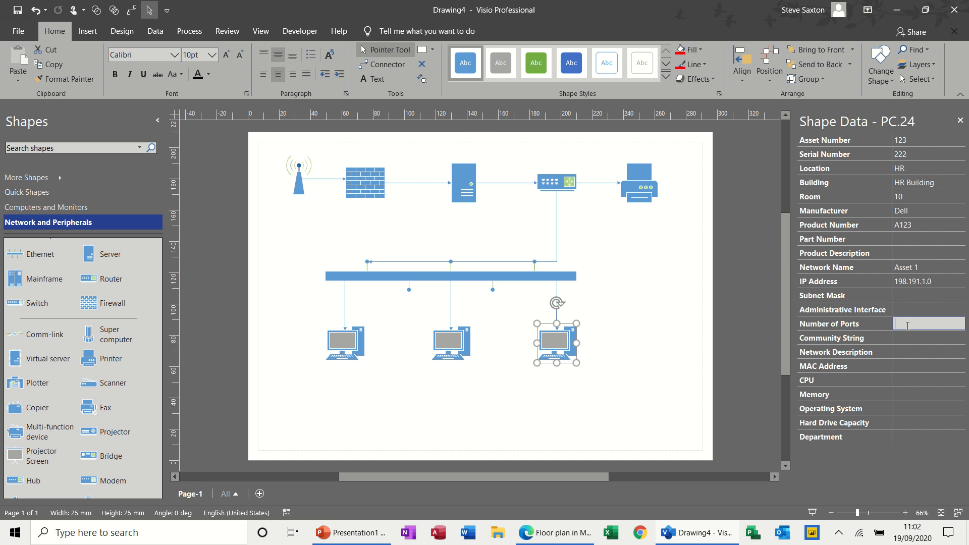
left_click(897, 379)
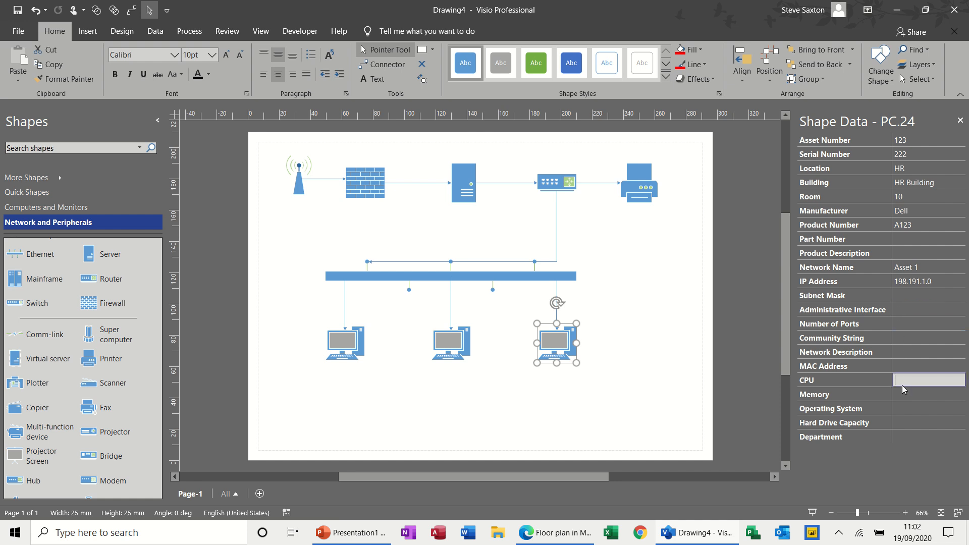
left_click(902, 394)
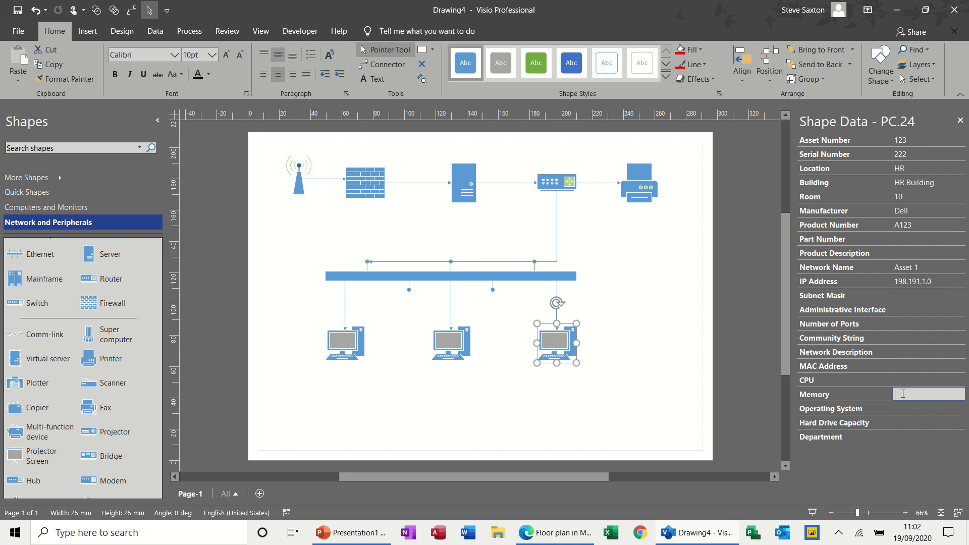
type("2TB")
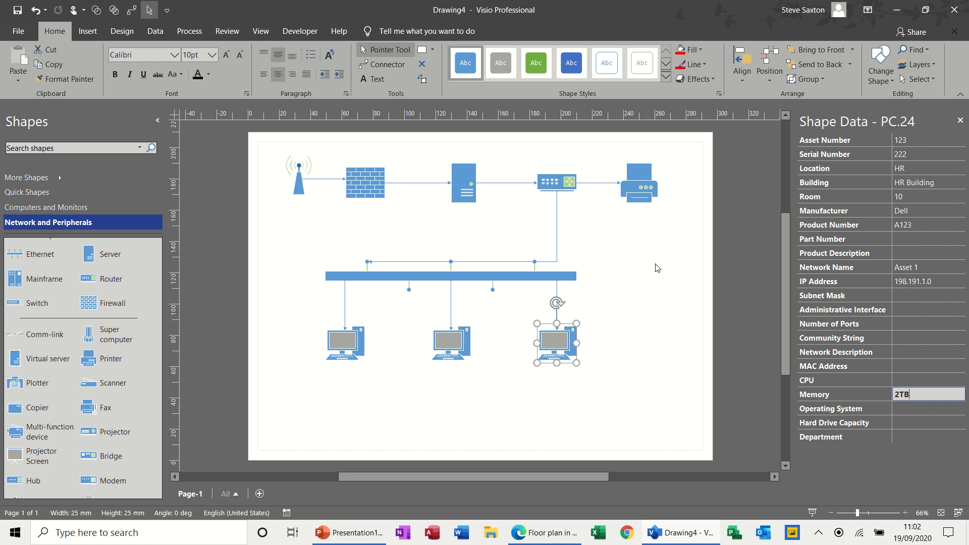
Open the shape reports and examine the descriptions of the Inventory, Network Device, Network Equipment and PC Report definitions.
left_click(226, 32)
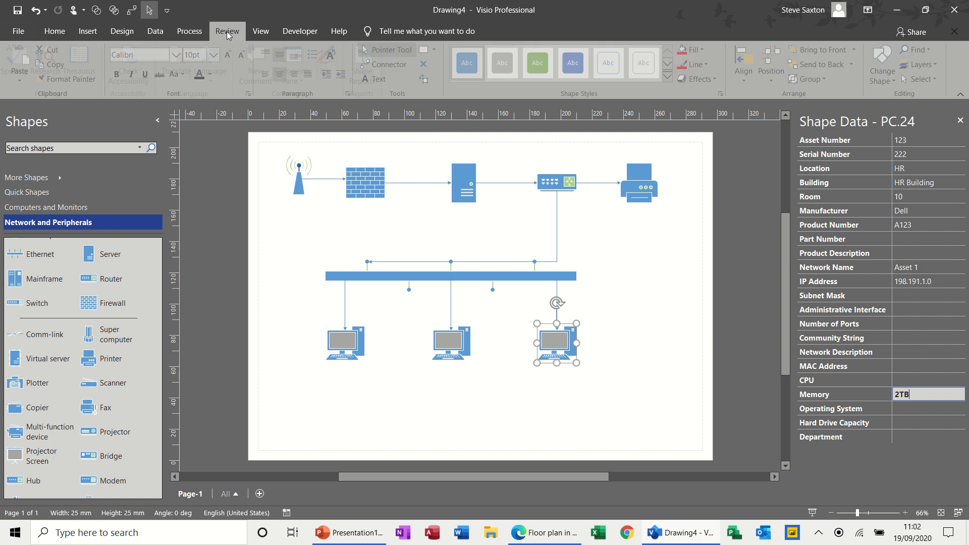
left_click(367, 64)
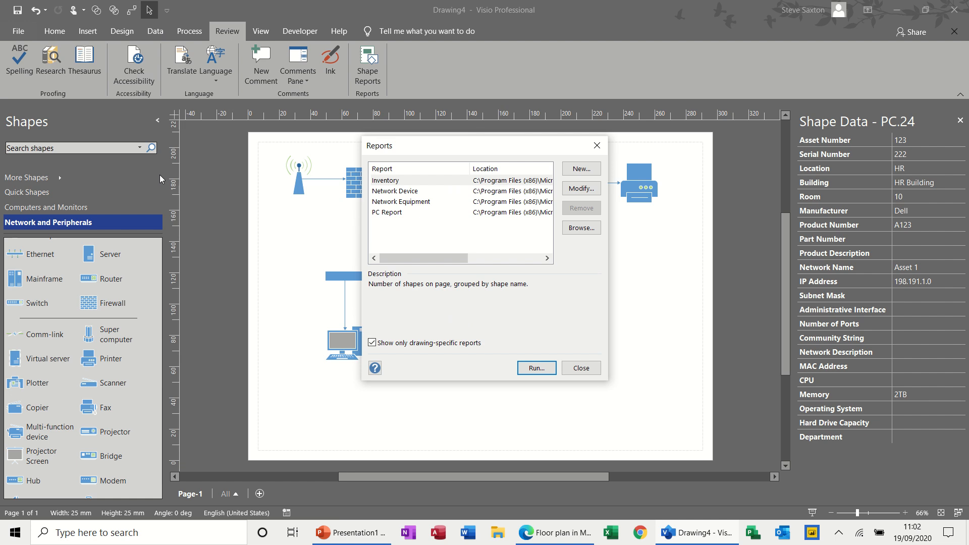
left_click(389, 181)
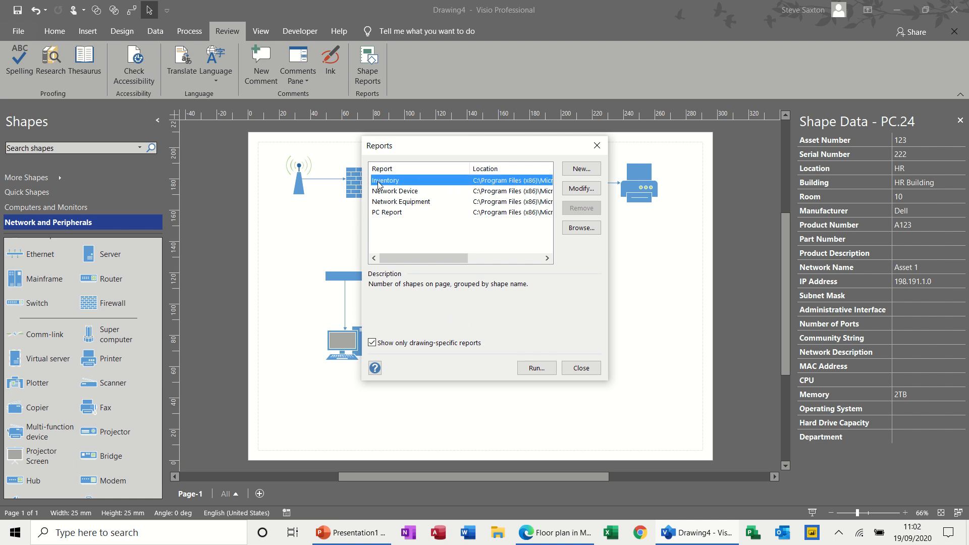
left_click(399, 192)
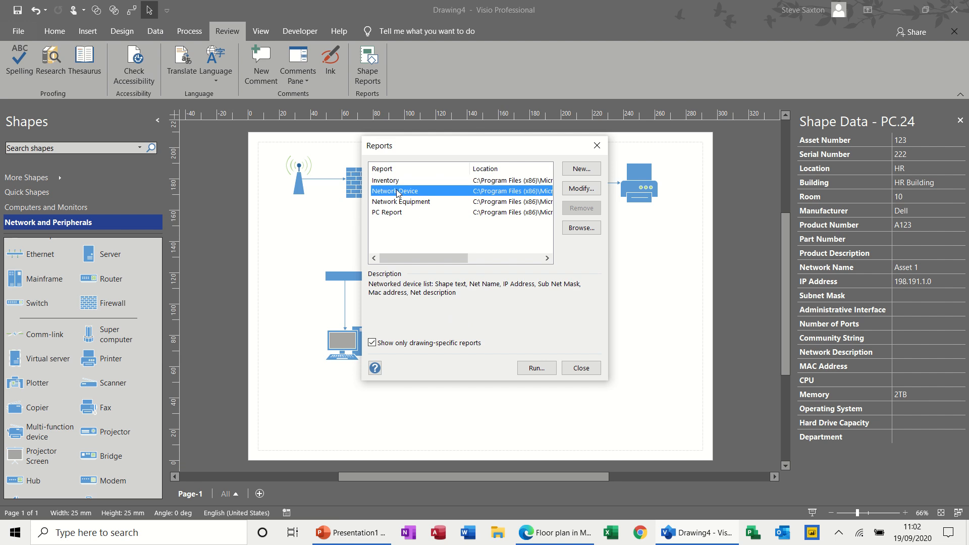
left_click(413, 202)
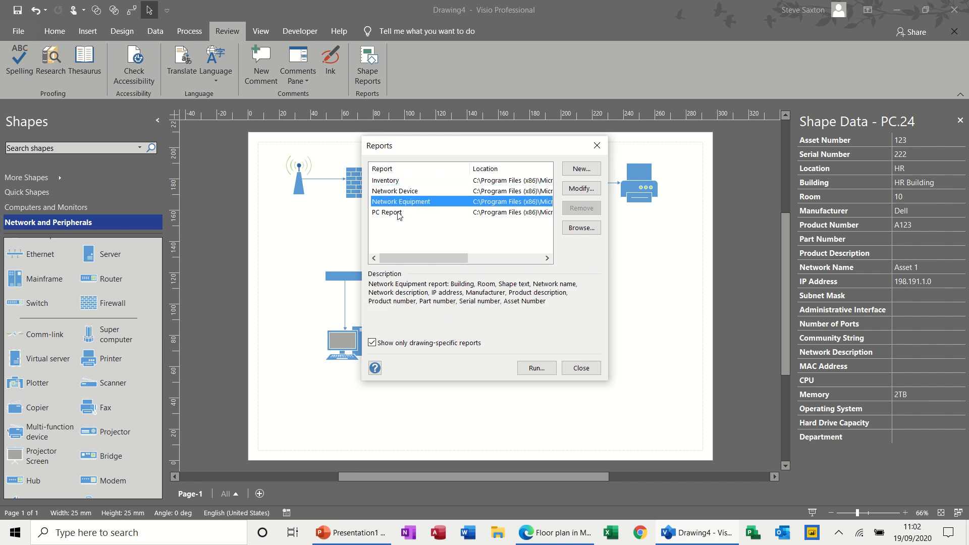
left_click(398, 214)
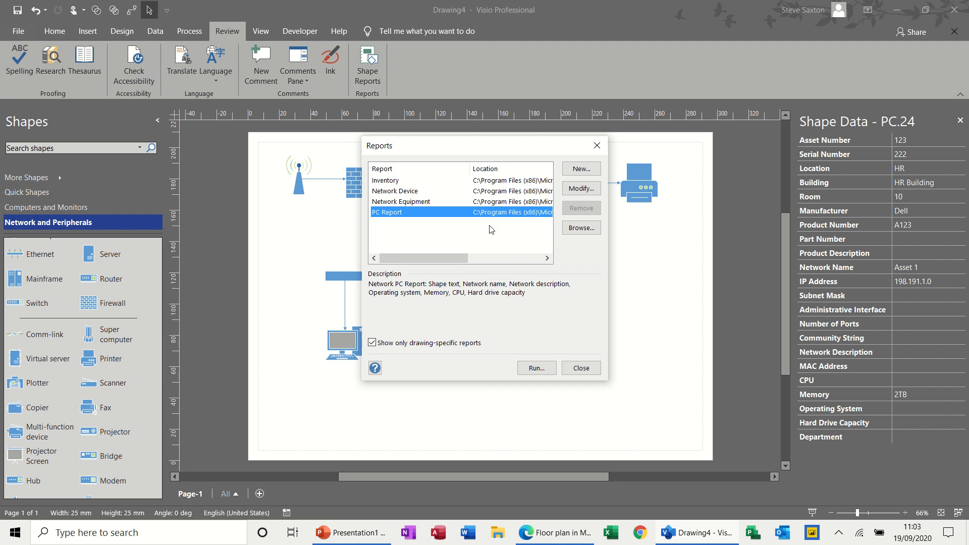
Examine the object scope and property choices for a new report definition, and leave the reports without creating one.
left_click(573, 171)
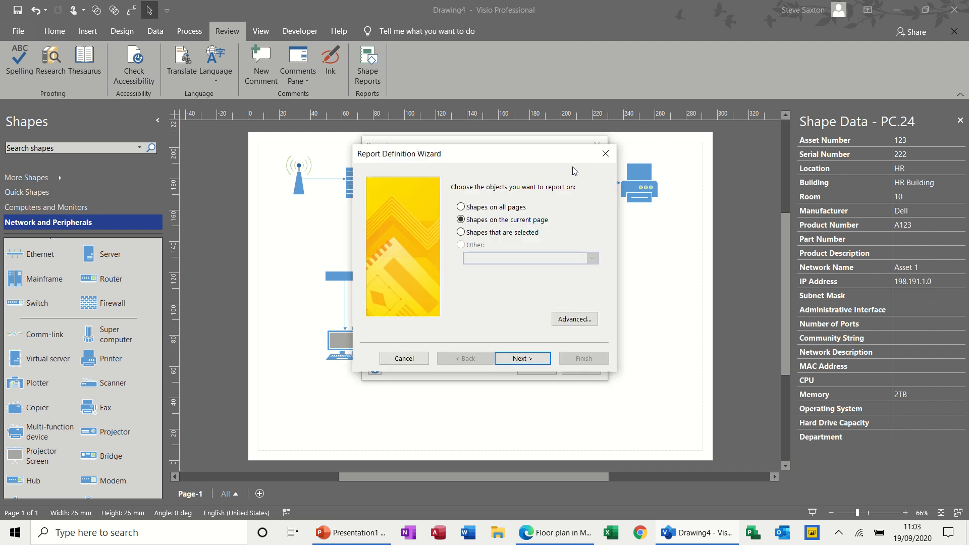
left_click(523, 358)
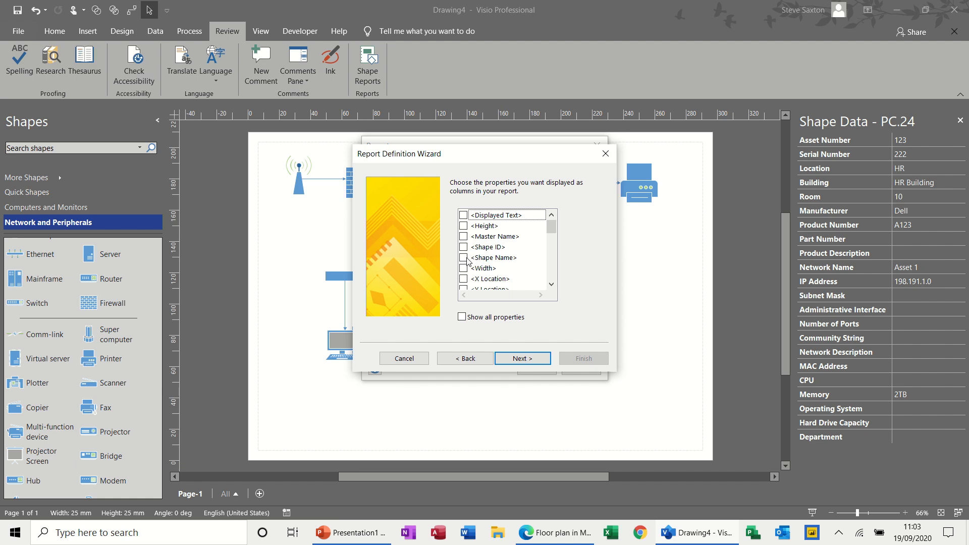
left_click(399, 359)
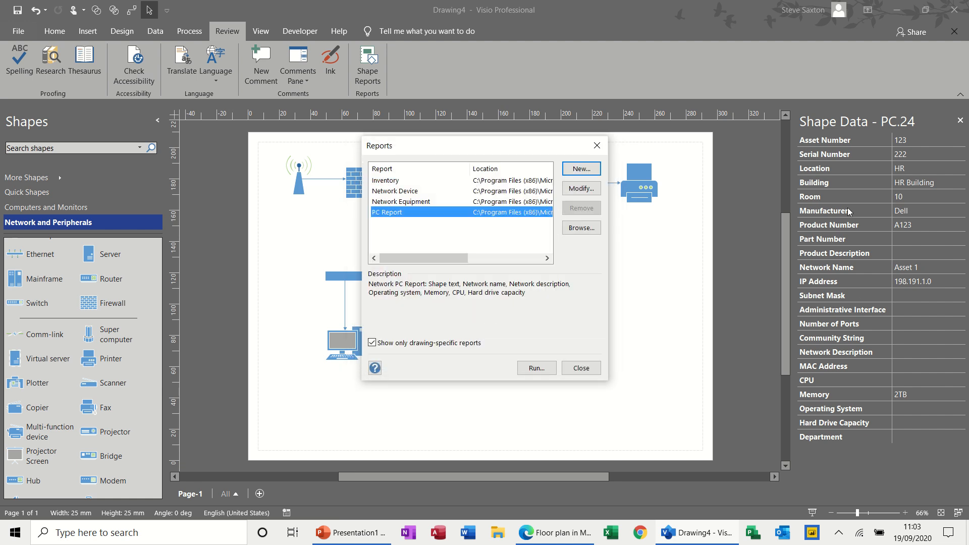
left_click(580, 371)
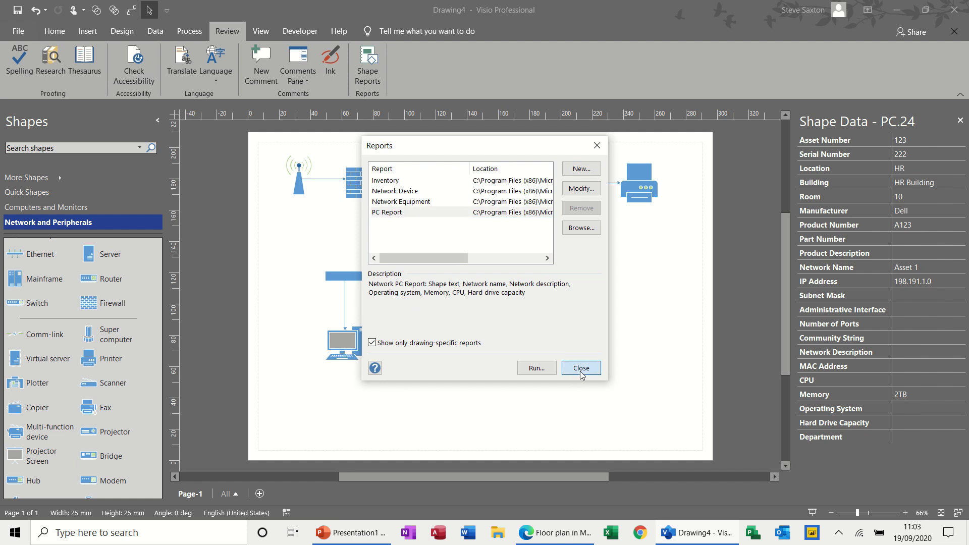
Examine the Define Shape Data settings of the third PC and close them without changes.
right_click(565, 349)
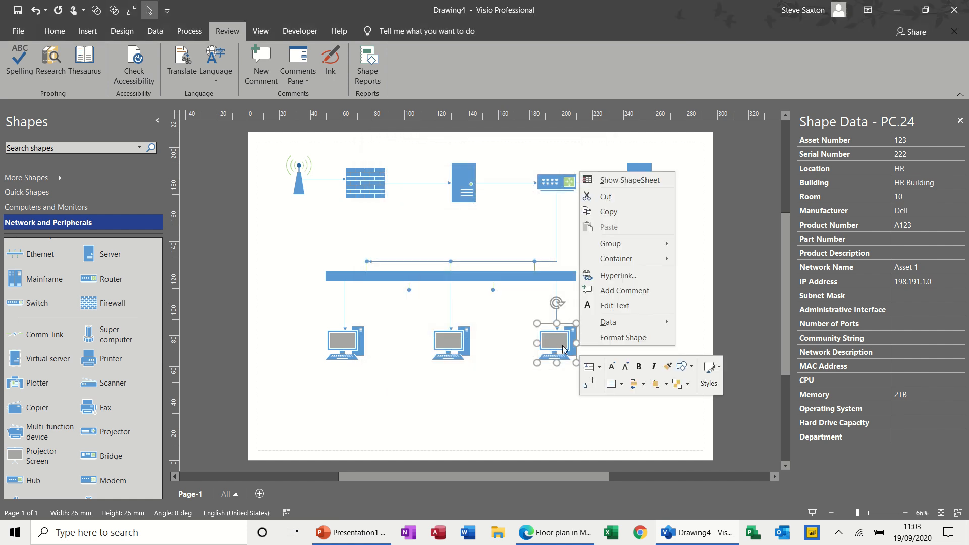
mouse_move(608, 324)
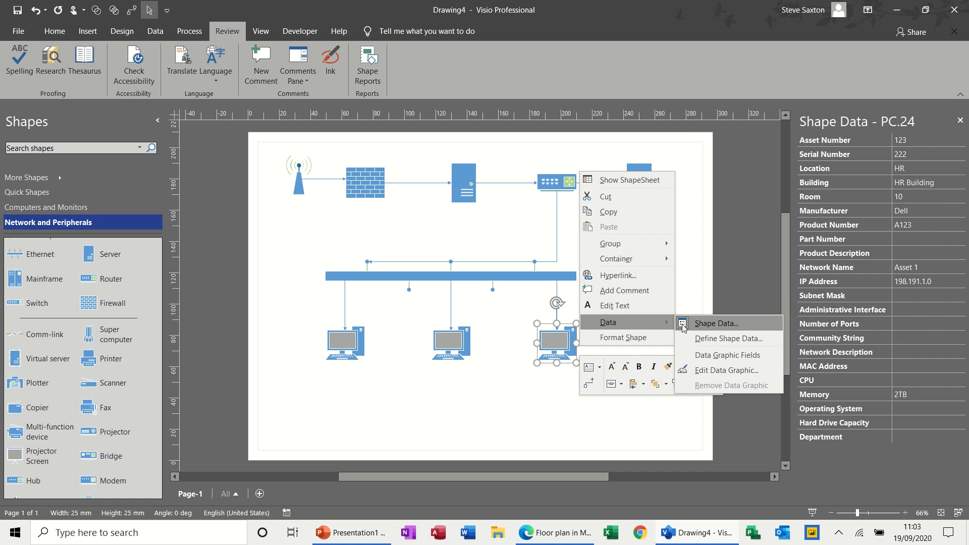
left_click(697, 338)
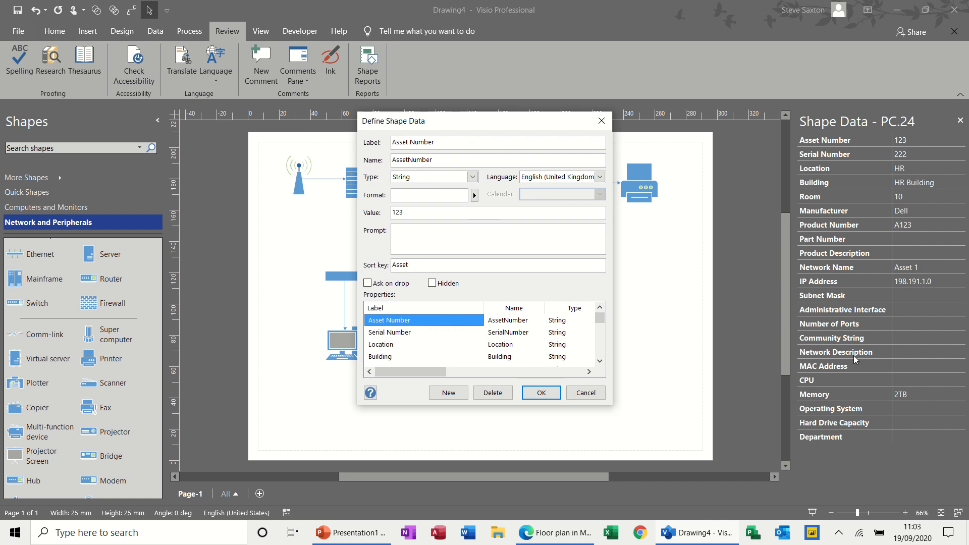
left_click(582, 395)
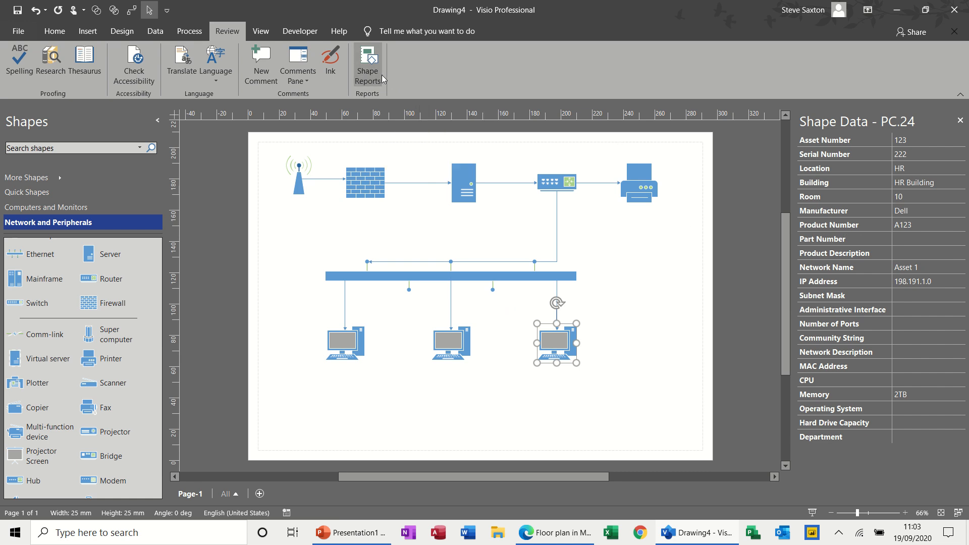
Run the Inventory shape report in Excel format, view it, and close the workbook without saving.
left_click(367, 70)
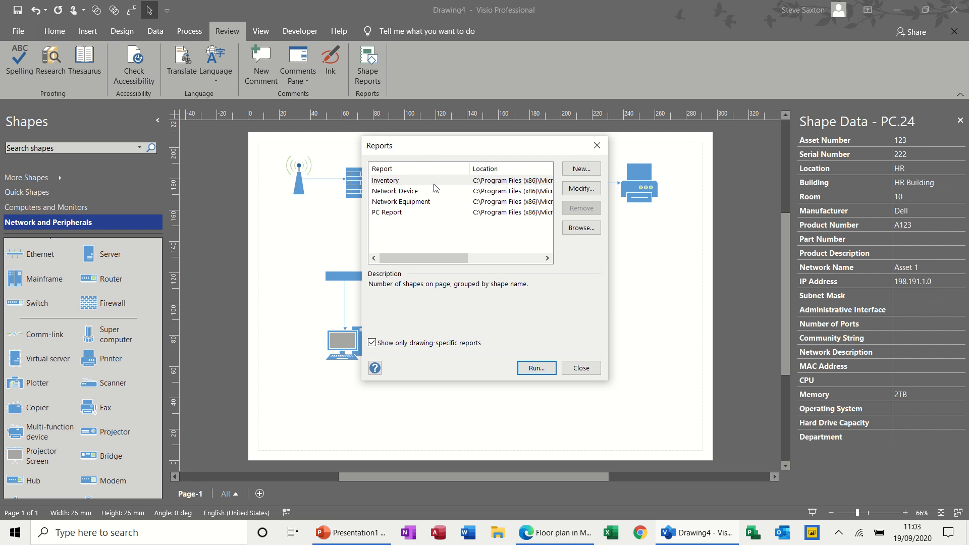
left_click(535, 369)
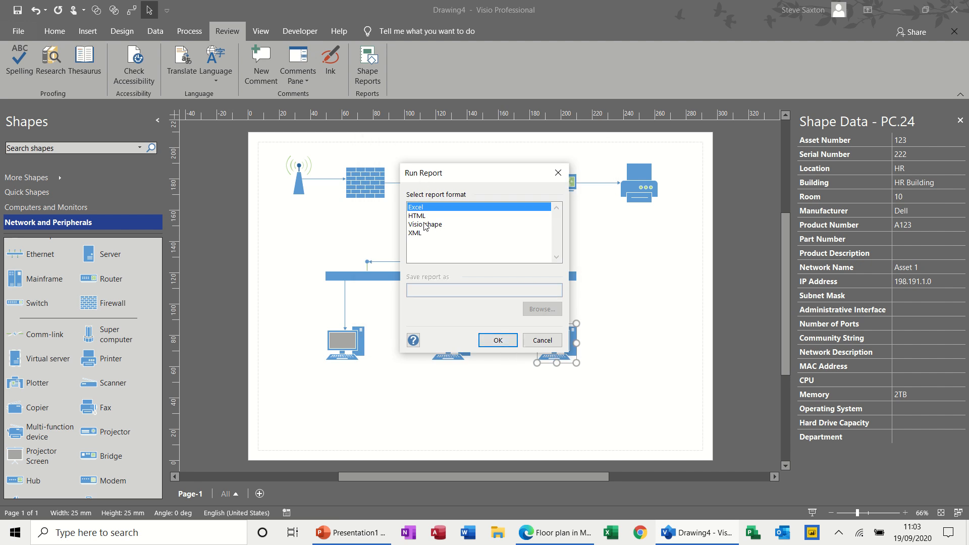
left_click(493, 342)
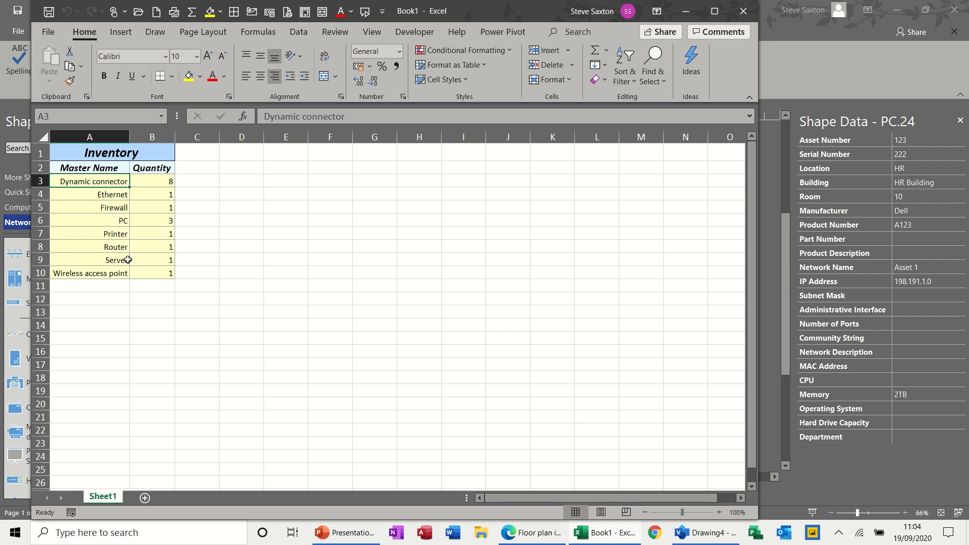
left_click(745, 13)
left_click(487, 283)
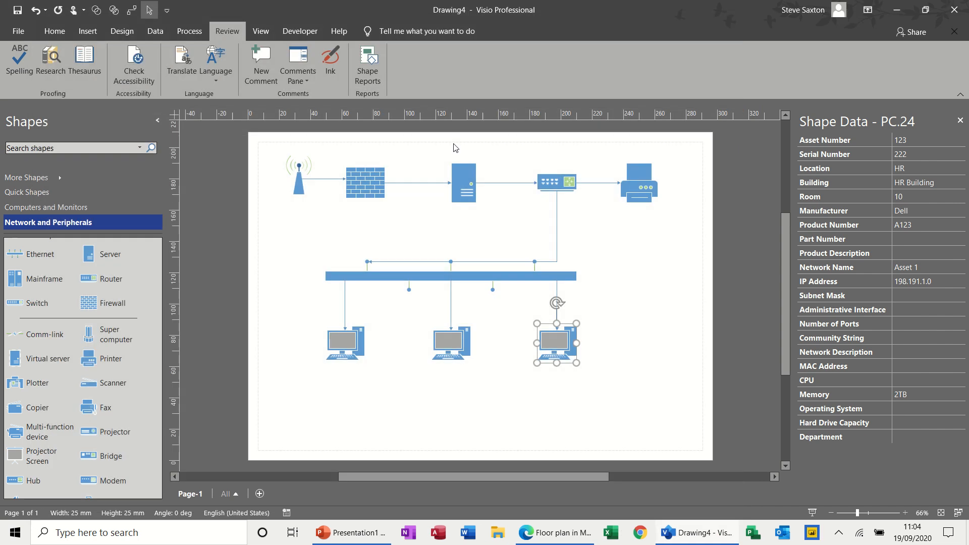
Run the Network Device shape report in Excel format, view it, and discard the resulting workbook.
left_click(380, 80)
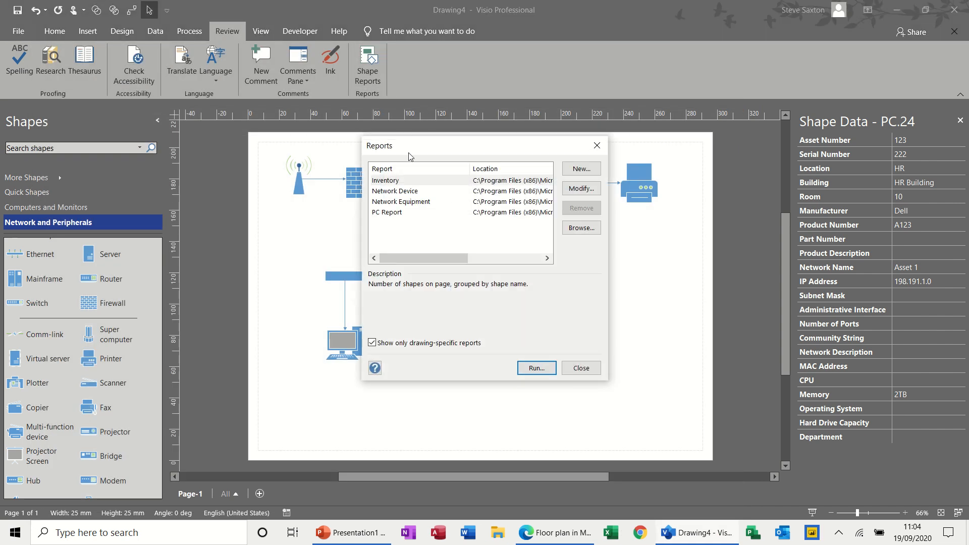
left_click(396, 193)
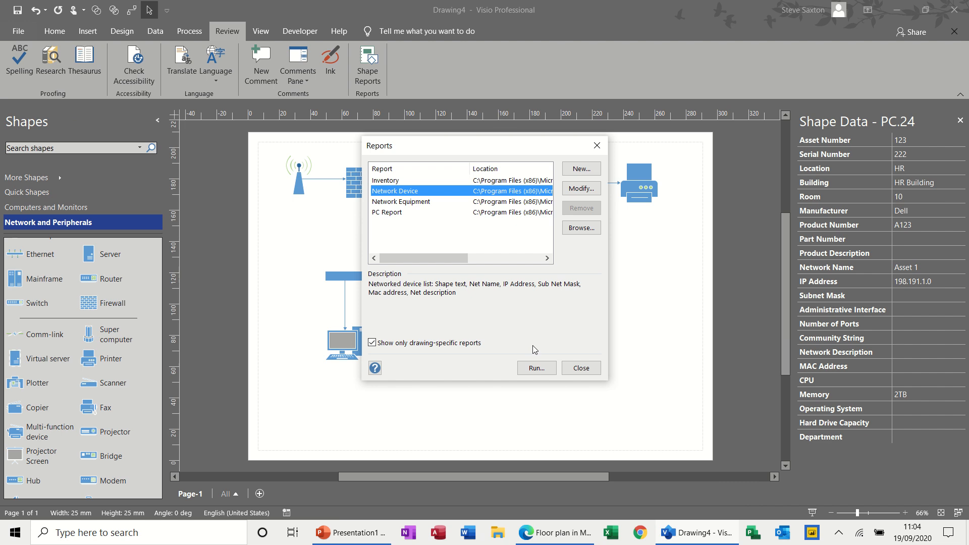
left_click(535, 367)
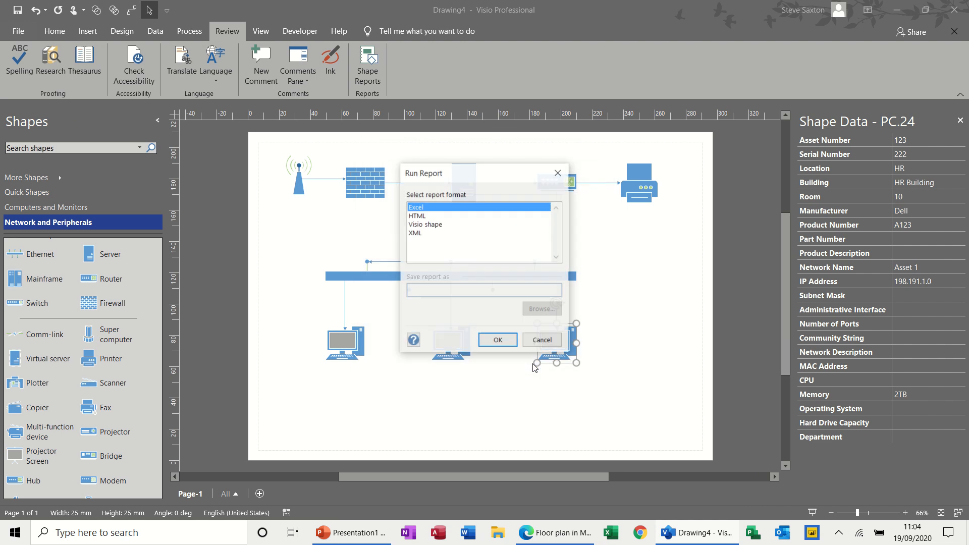
left_click(498, 339)
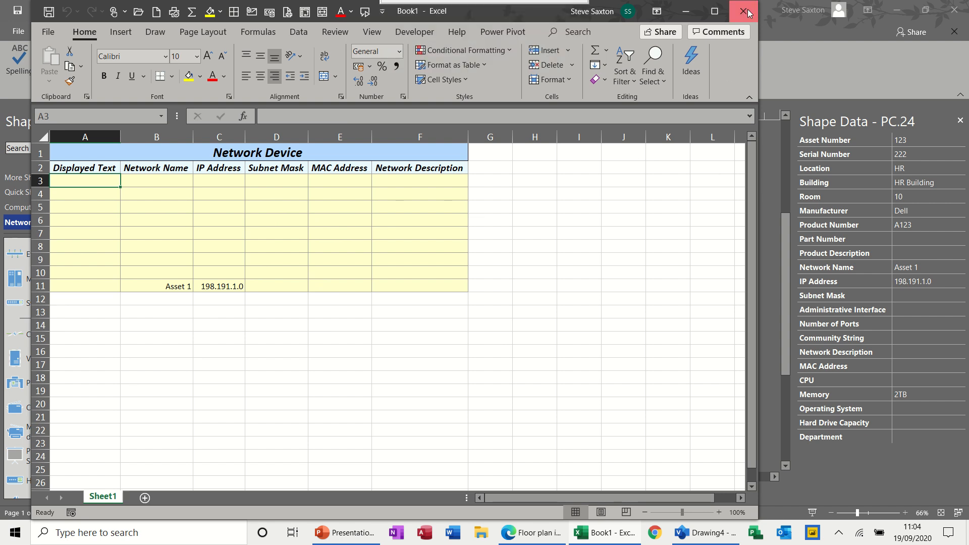
left_click(747, 13)
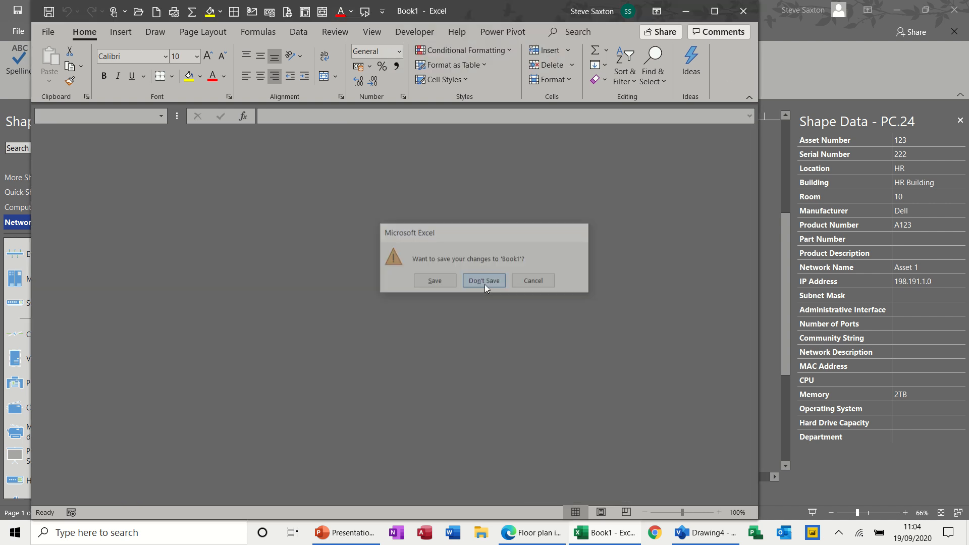
left_click(484, 283)
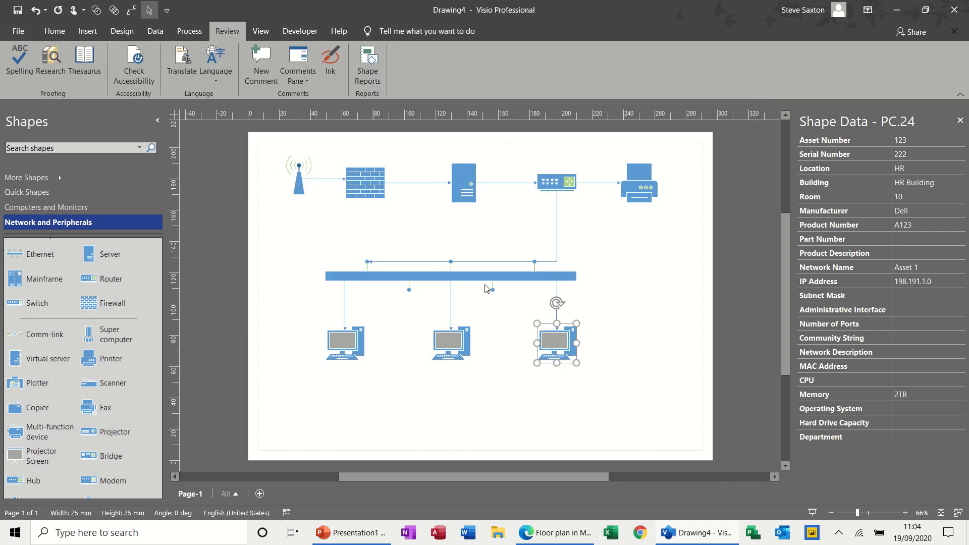
Run the Network Equipment shape report in Excel format, view it, and close the workbook unsaved.
left_click(385, 85)
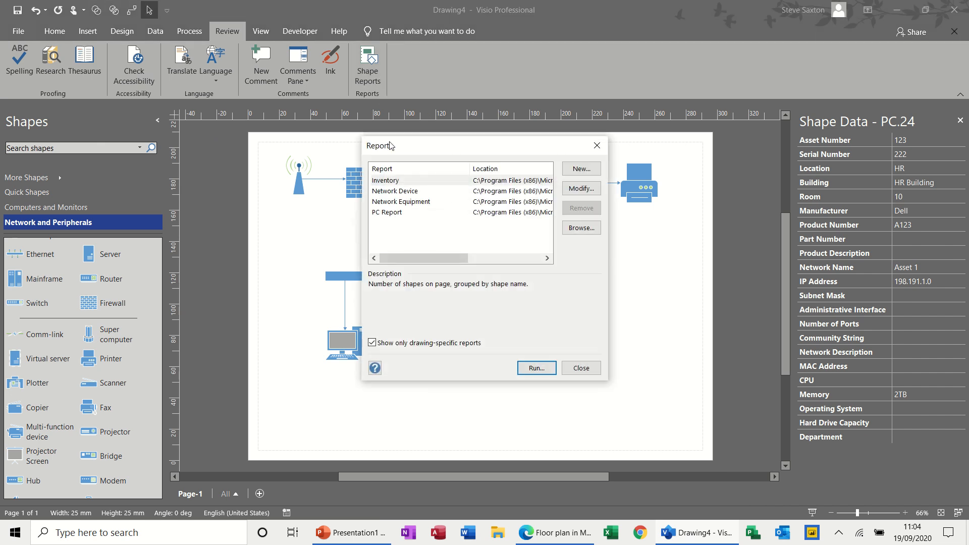
left_click(393, 203)
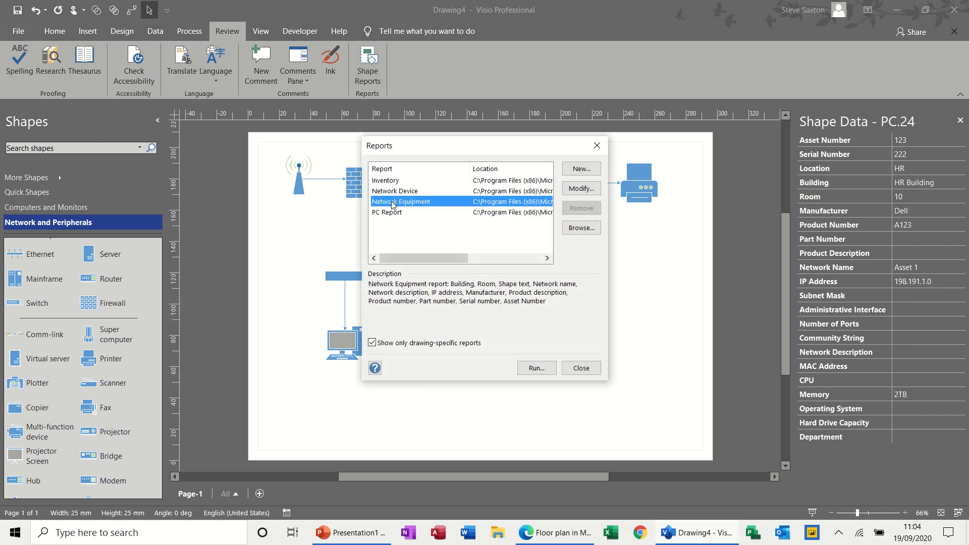
left_click(520, 365)
left_click(497, 341)
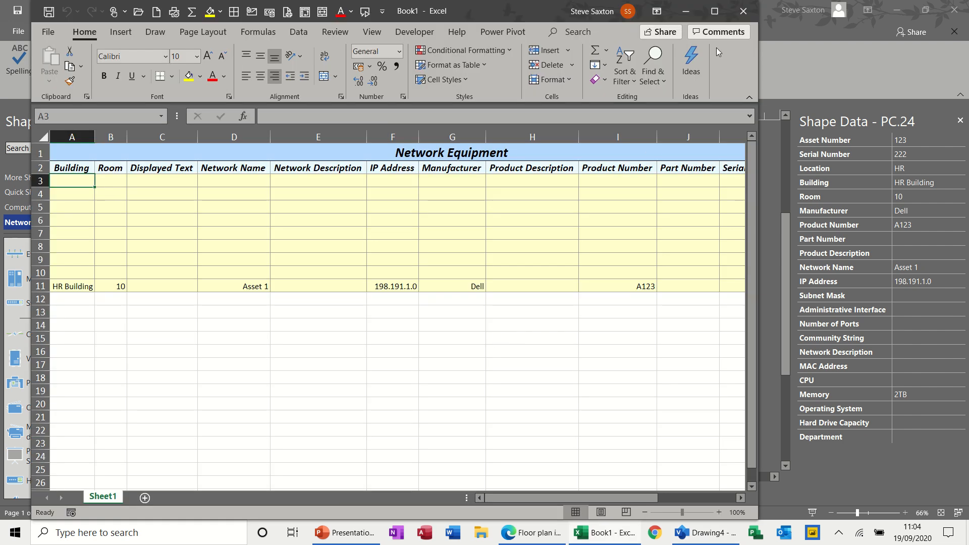
left_click(743, 11)
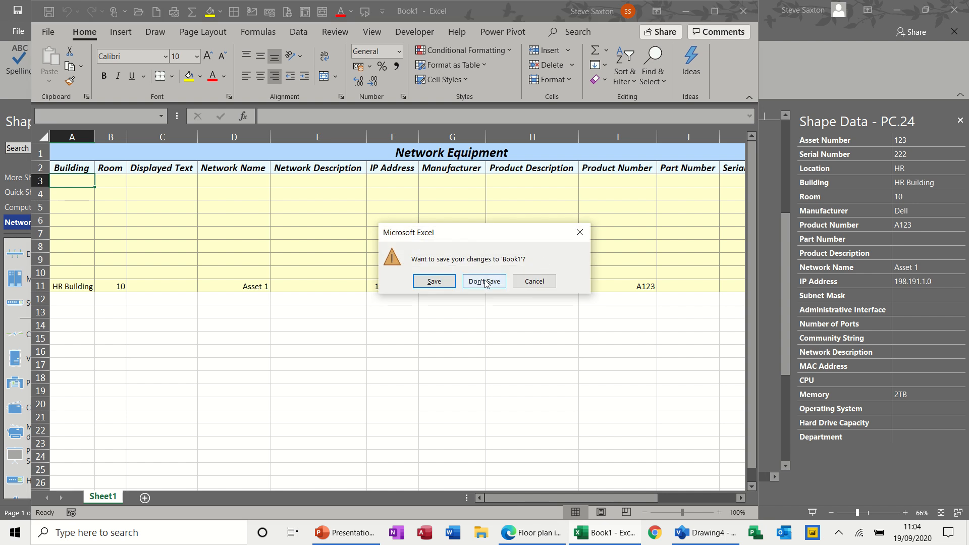
left_click(486, 282)
Try to run the PC Report in Excel format and exit the report run.
left_click(370, 80)
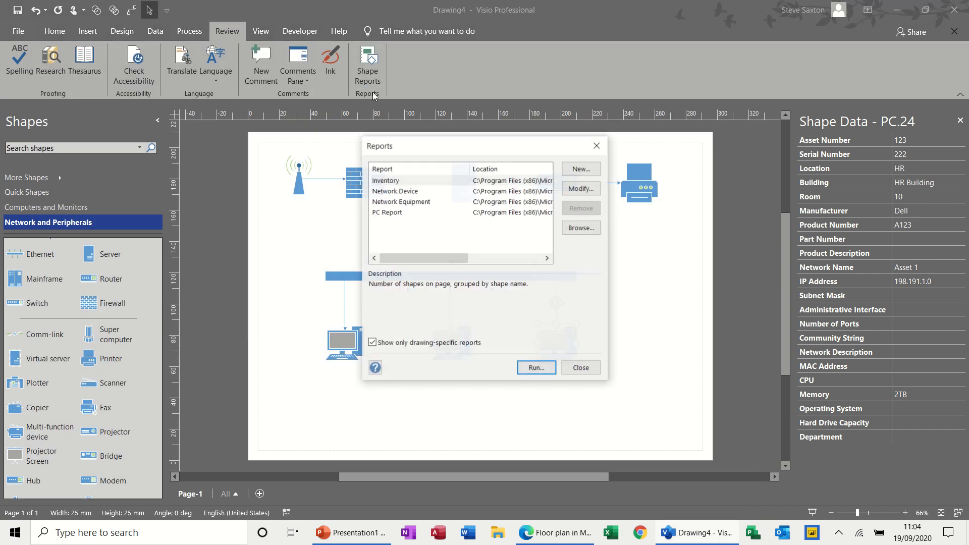
left_click(386, 211)
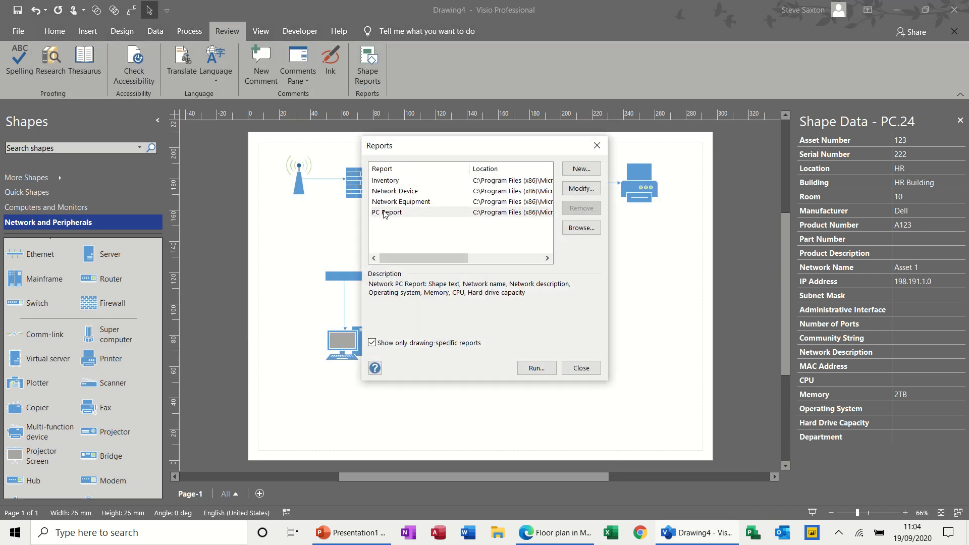
left_click(526, 364)
left_click(485, 344)
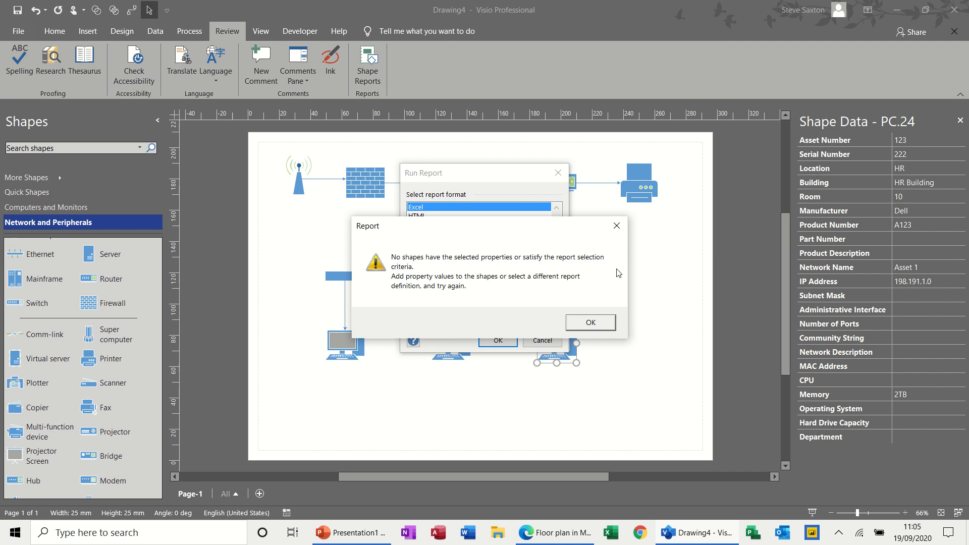
left_click(596, 320)
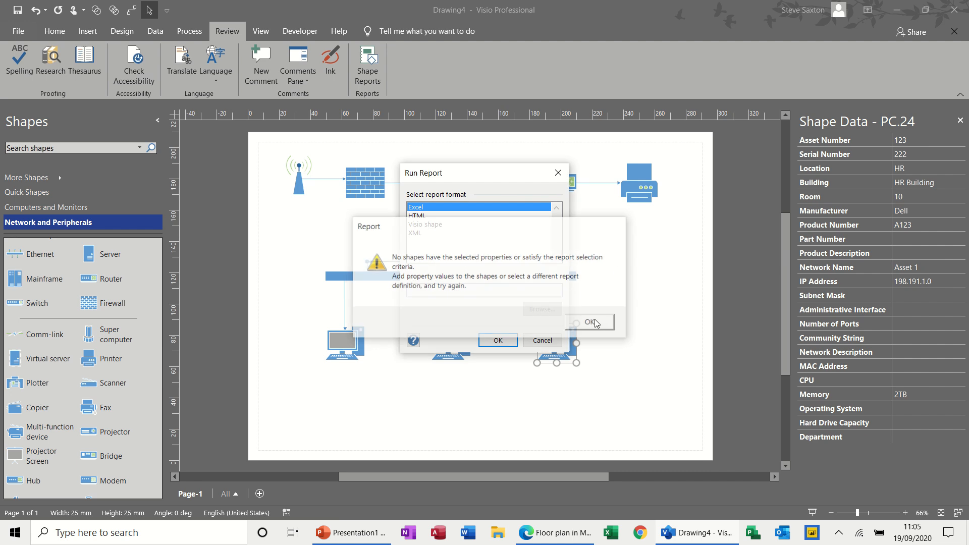
left_click(545, 342)
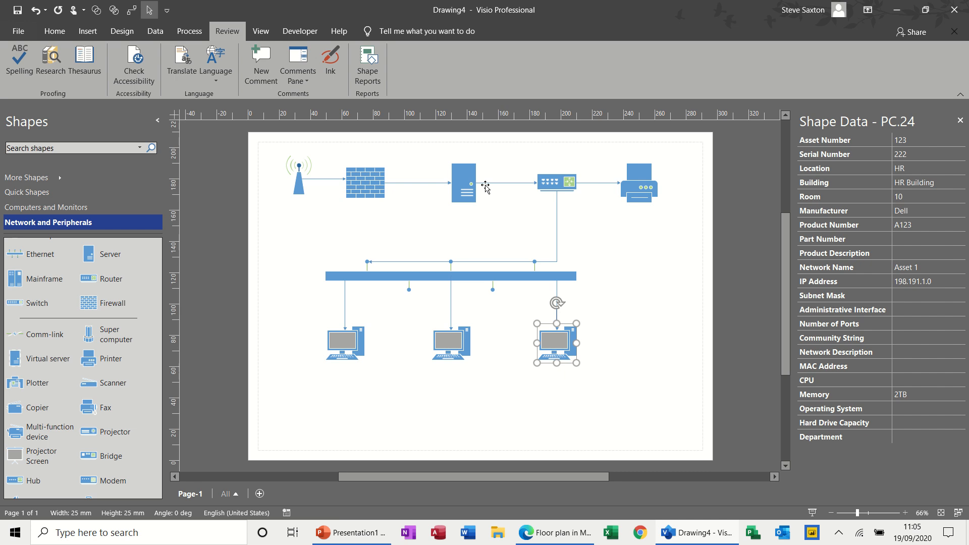
Add the text label "sdfsdfdf" to the server shape.
left_click(470, 185)
double_click(469, 185)
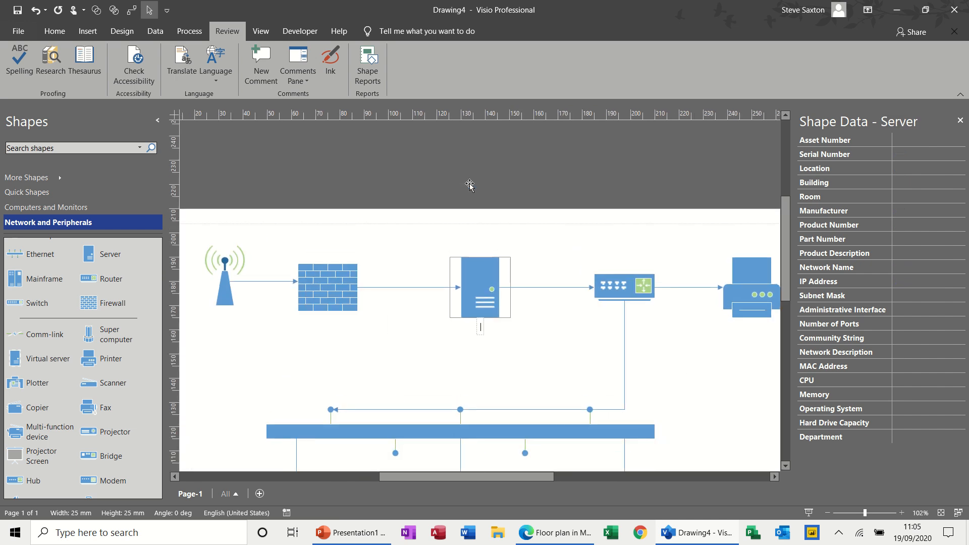
type("sdfsdfdf")
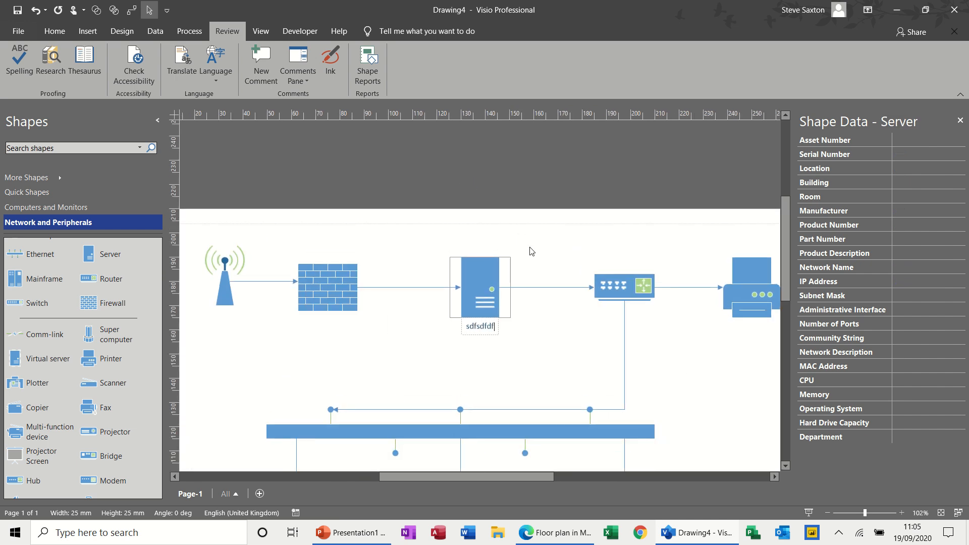
left_click(625, 355)
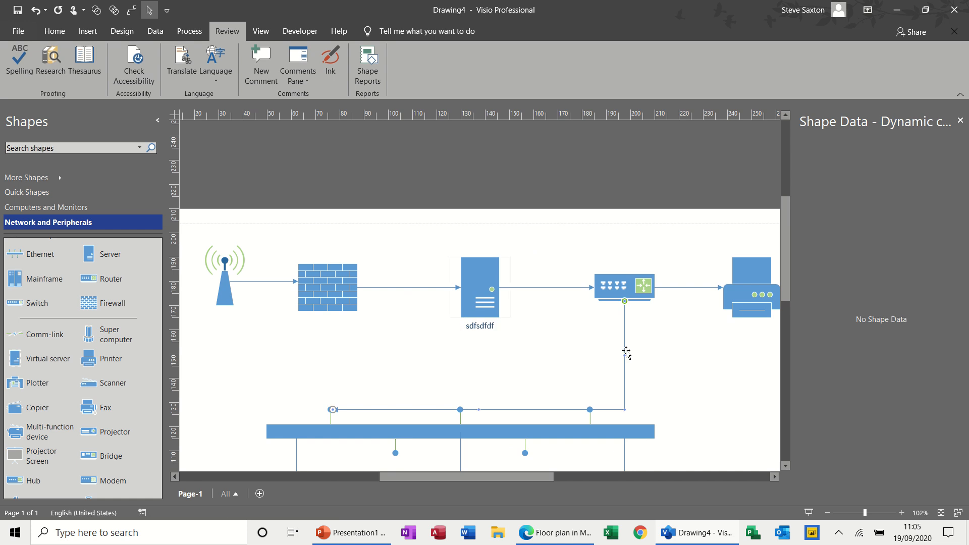
key("Escape")
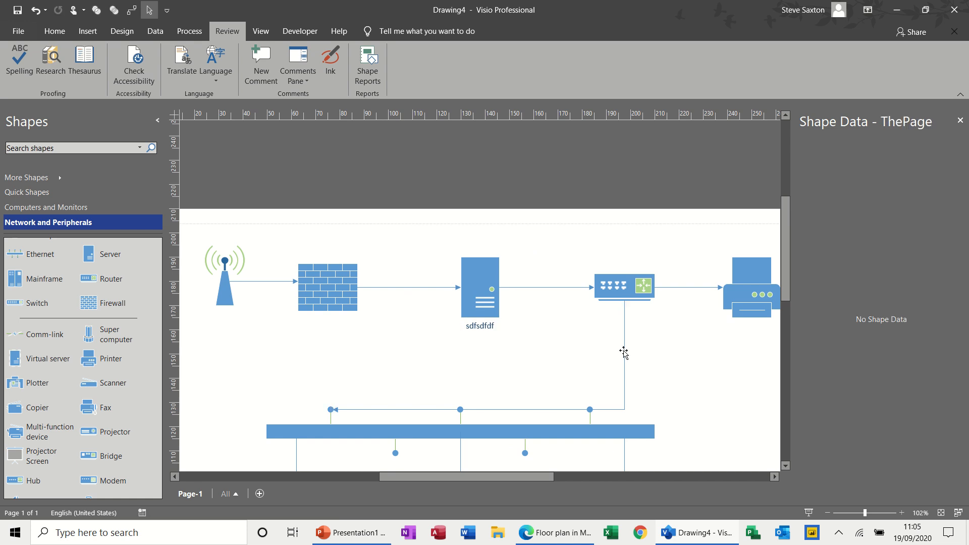
Add the text "sdfsfdsf" to the connector between the router and the Ethernet bar.
double_click(625, 353)
type("sdfsdfsf")
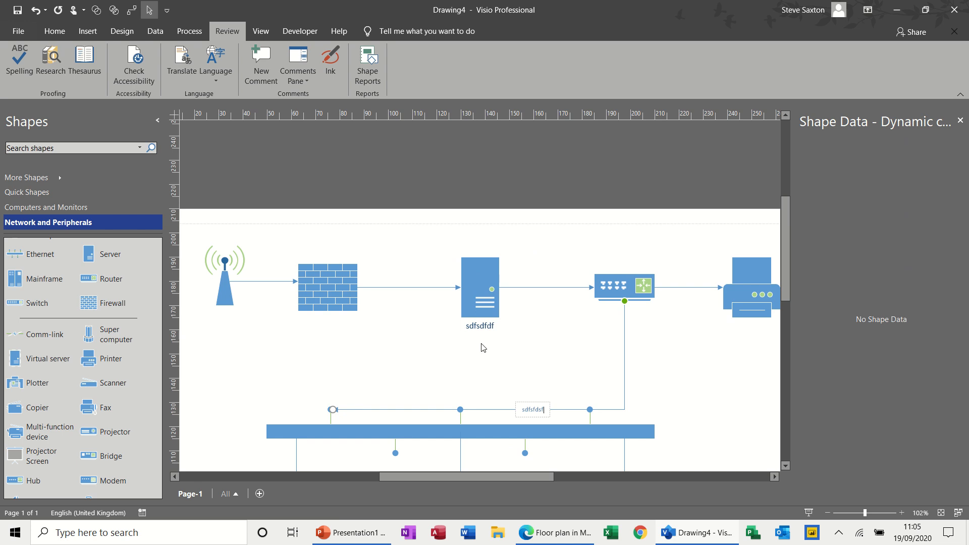
left_click(550, 359)
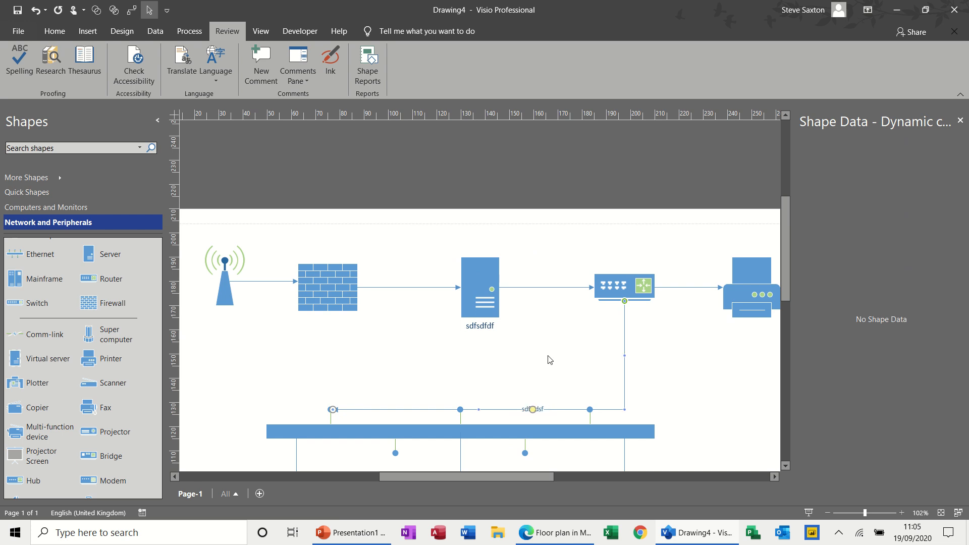